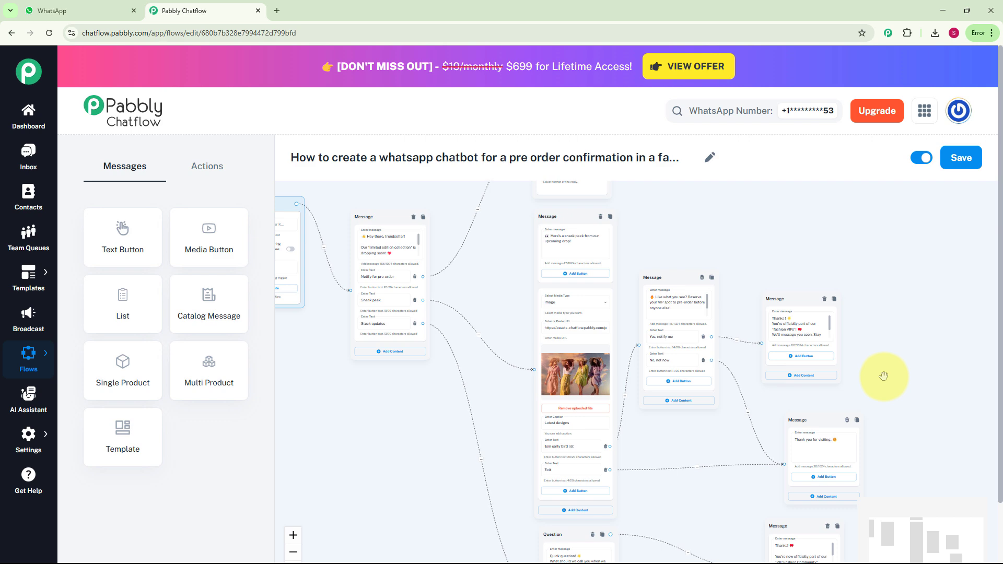
# Pan around the finished pre-order chatbot flow to review its connected message nodes.
pyautogui.moveTo(883, 376); pyautogui.dragTo(891, 434)
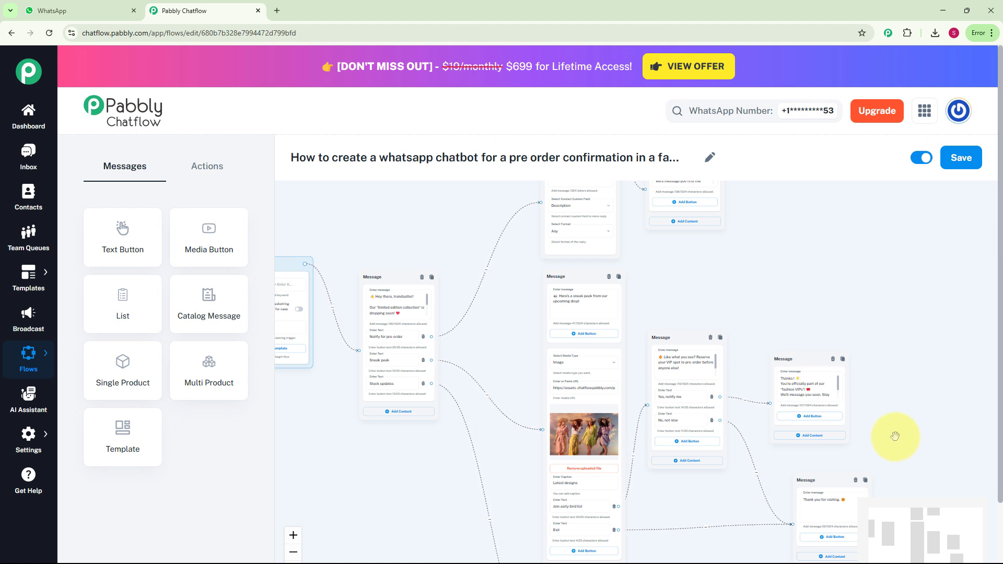
pyautogui.scroll(-1, 894, 436)
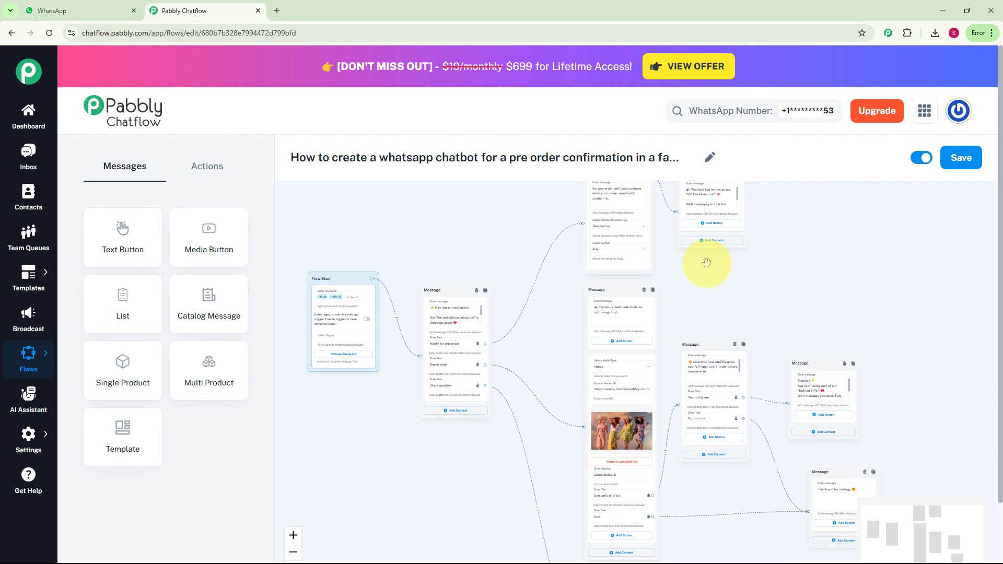
pyautogui.moveTo(706, 262); pyautogui.dragTo(837, 284)
pyautogui.scroll(2, 833, 284)
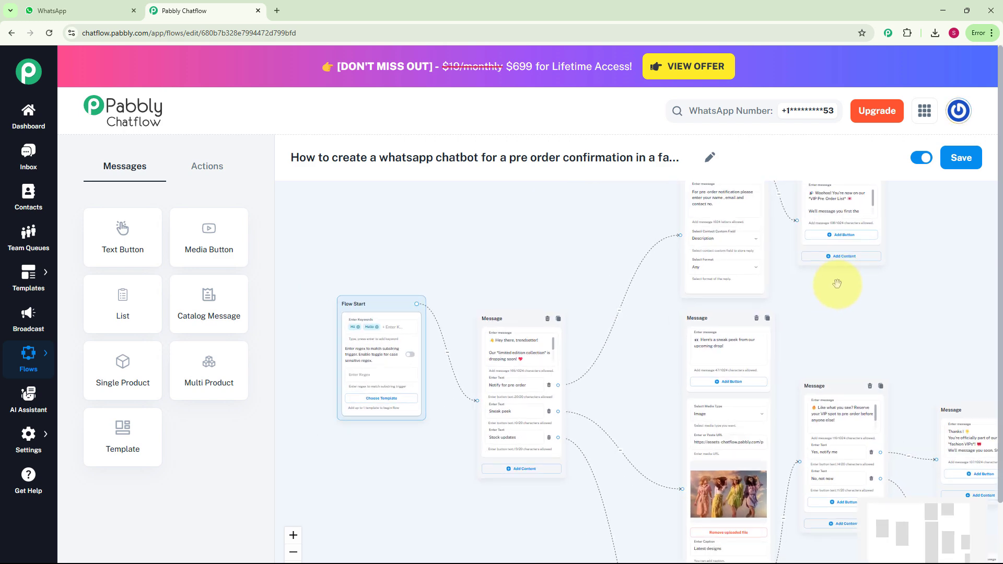
# Switch to the WhatsApp tab and send Hello in the test chat to trigger the chatbot.
pyautogui.hotkey('ctrl', 'Tab')
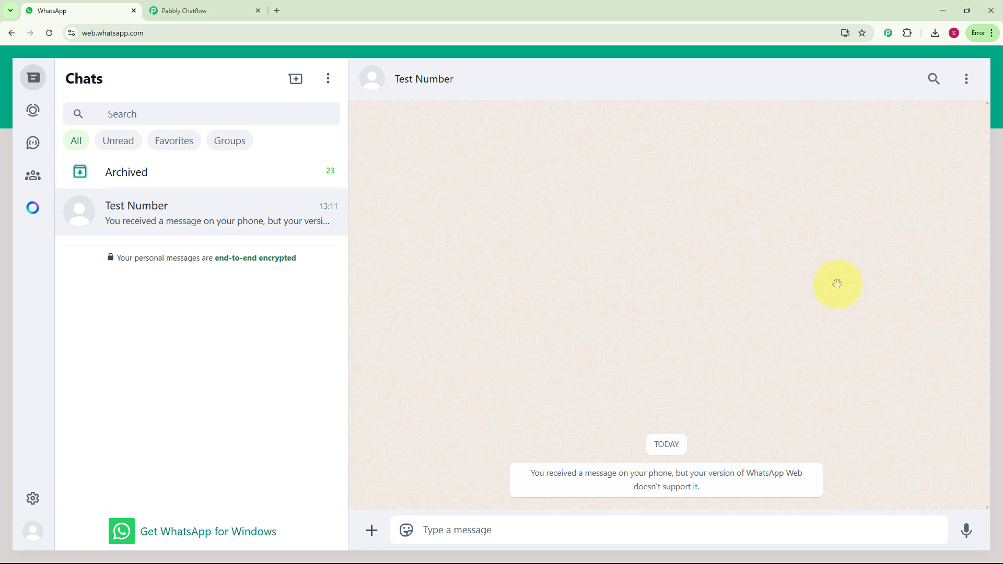
pyautogui.write('Hello')
pyautogui.press('Return')
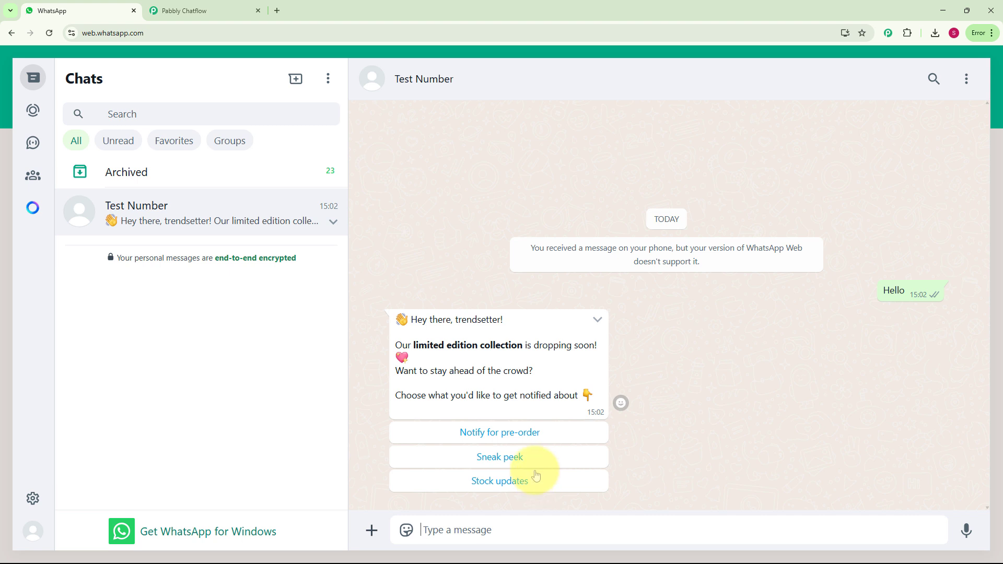
# Test the chatbot by choosing Notify for pre-order and then Yes, notify me in the conversation.
pyautogui.click(535, 433)
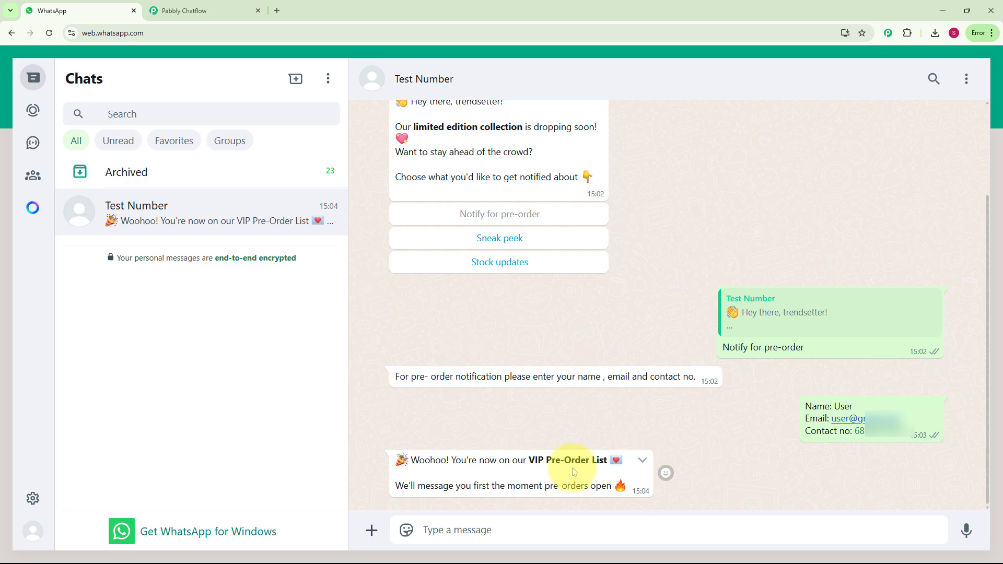
pyautogui.scroll(2, 566, 396)
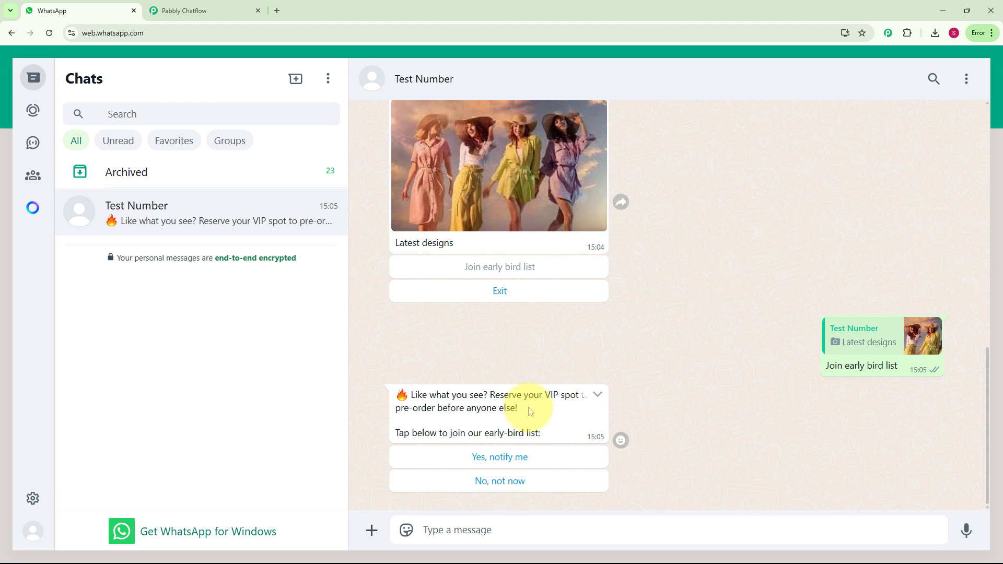
pyautogui.click(548, 457)
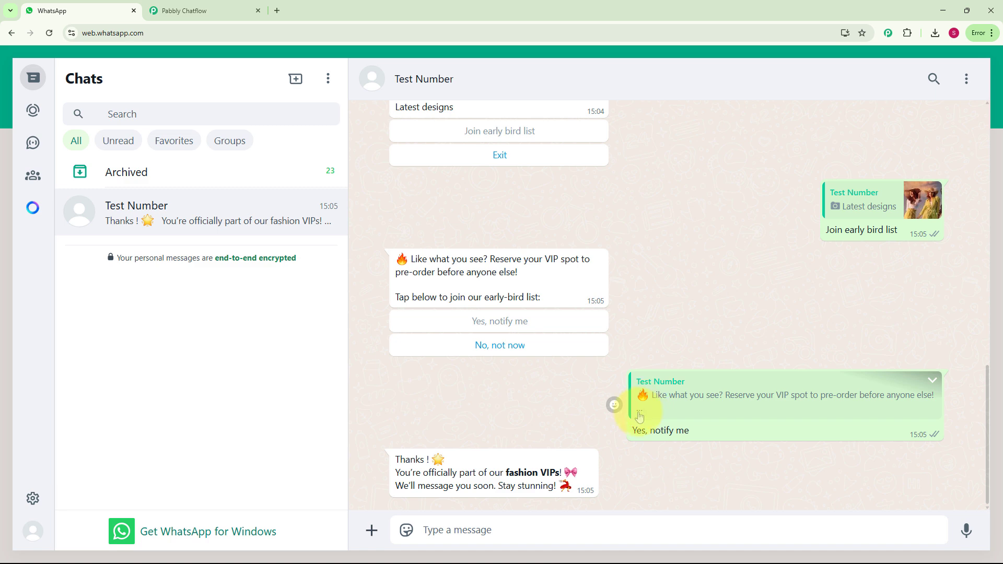
# Choose Stock updates in the chatbot's first message and reply with the name User.
pyautogui.scroll(10, 638, 417)
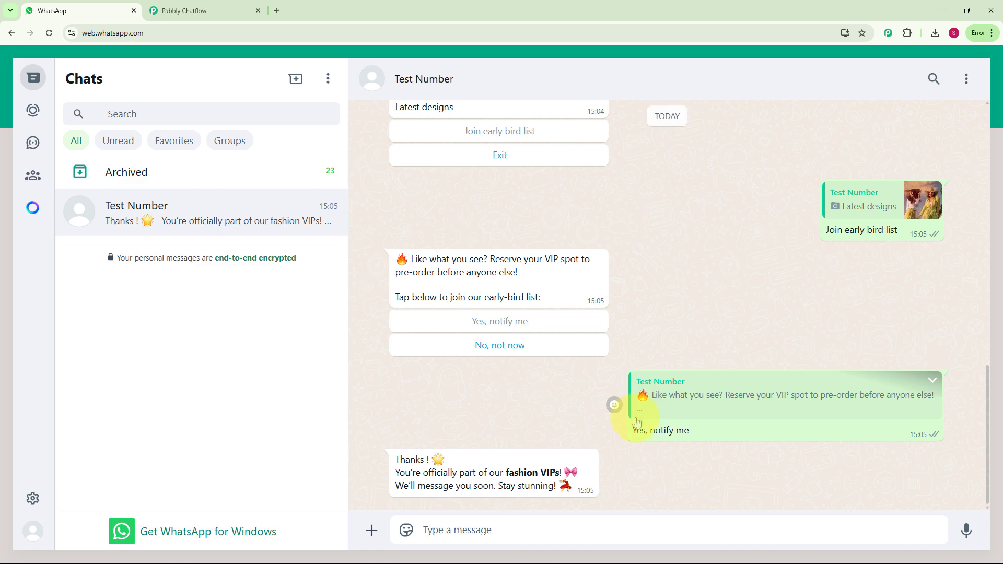
pyautogui.scroll(3, 635, 418)
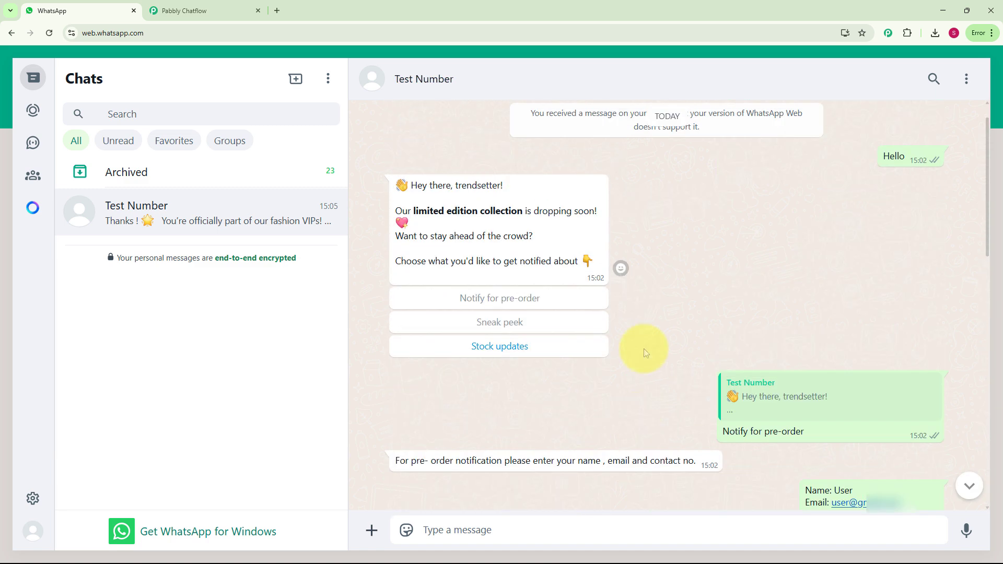
pyautogui.click(562, 349)
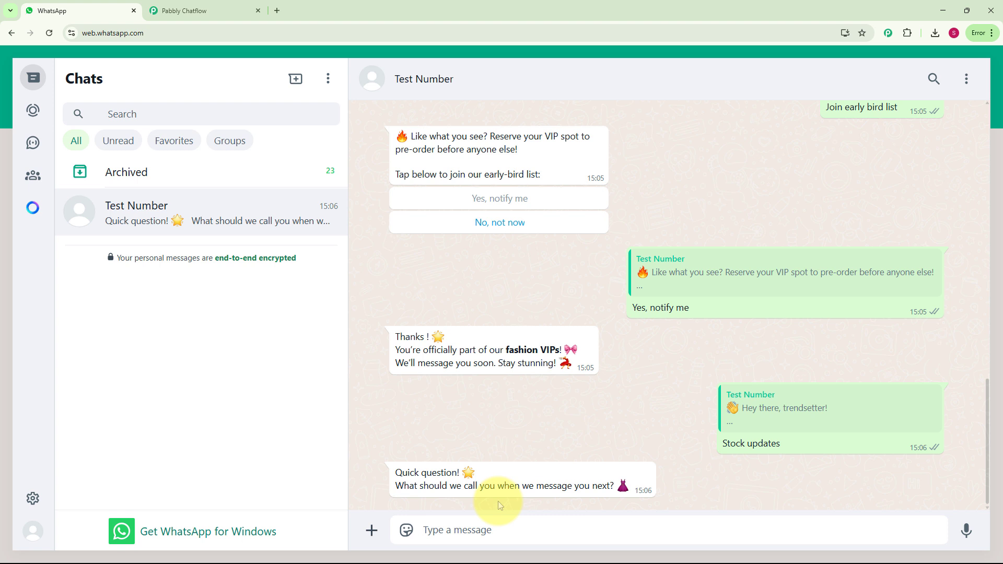
pyautogui.write('User')
pyautogui.press('Return')
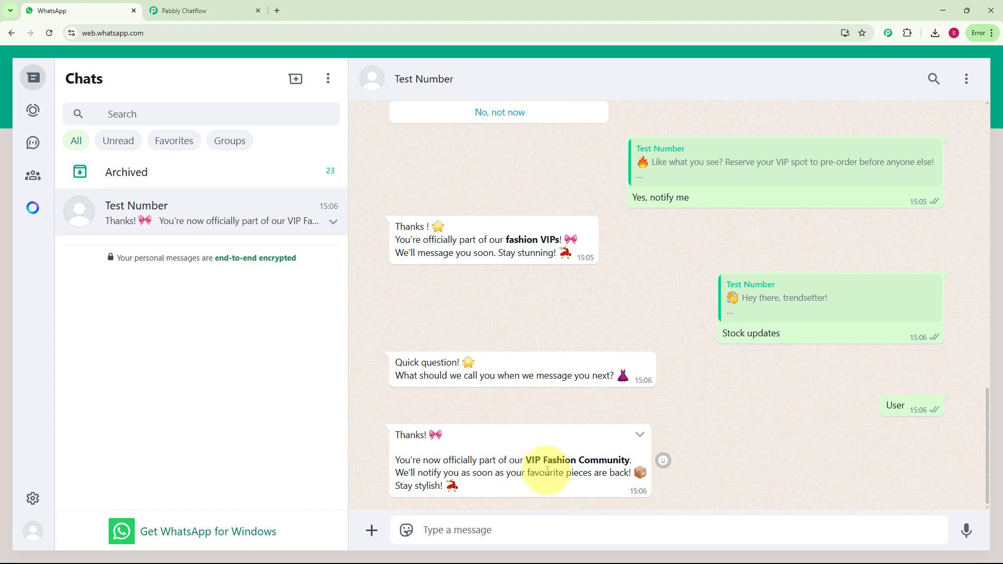
# Scroll through the conversation to review the chatbot's replies.
pyautogui.scroll(15, 544, 470)
pyautogui.scroll(-5, 544, 470)
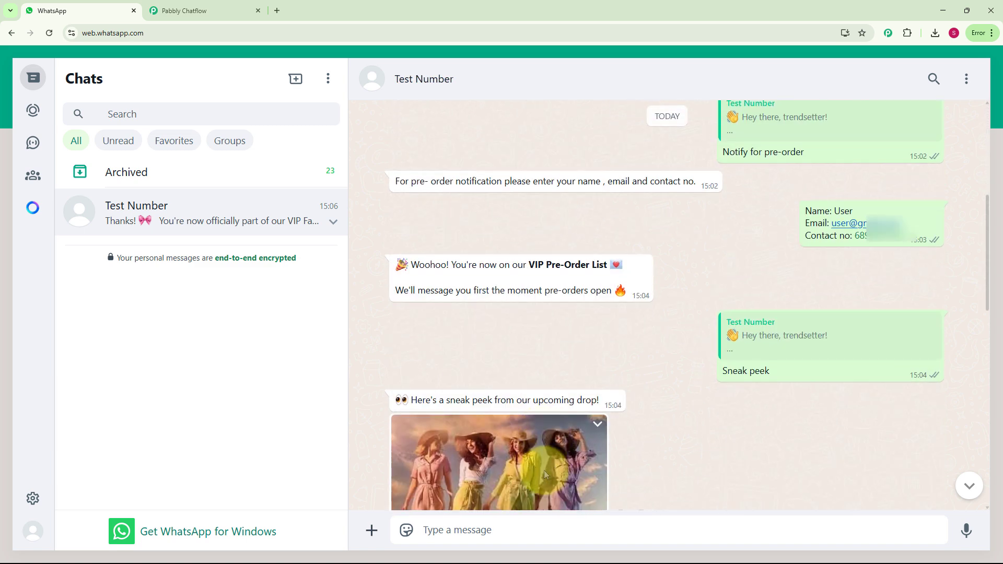
pyautogui.scroll(-2, 545, 470)
pyautogui.scroll(-4, 544, 474)
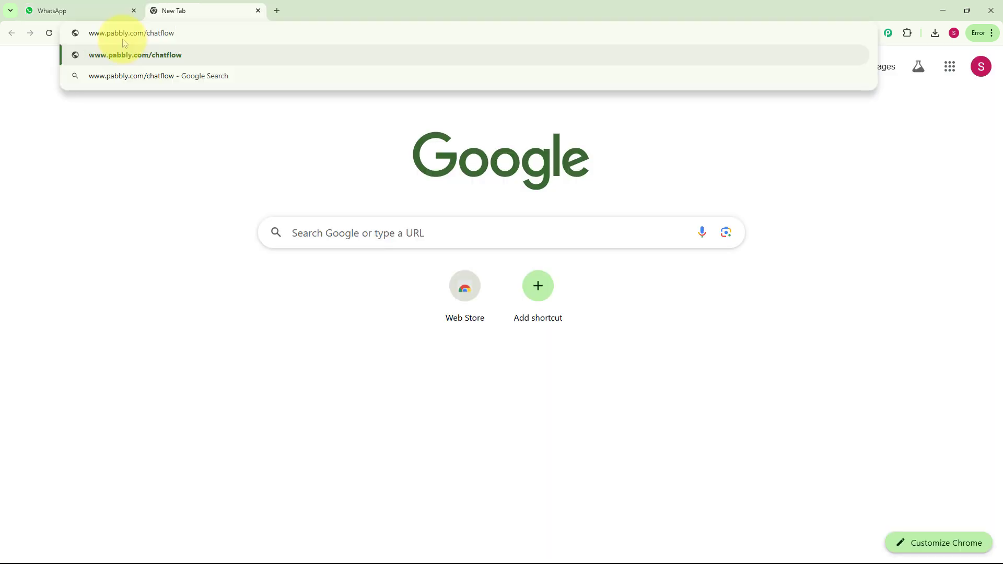
# Open pabbly.com/chatflow, sign in, and access the Pabbly Chatflow app from the apps list.
pyautogui.press('Return')
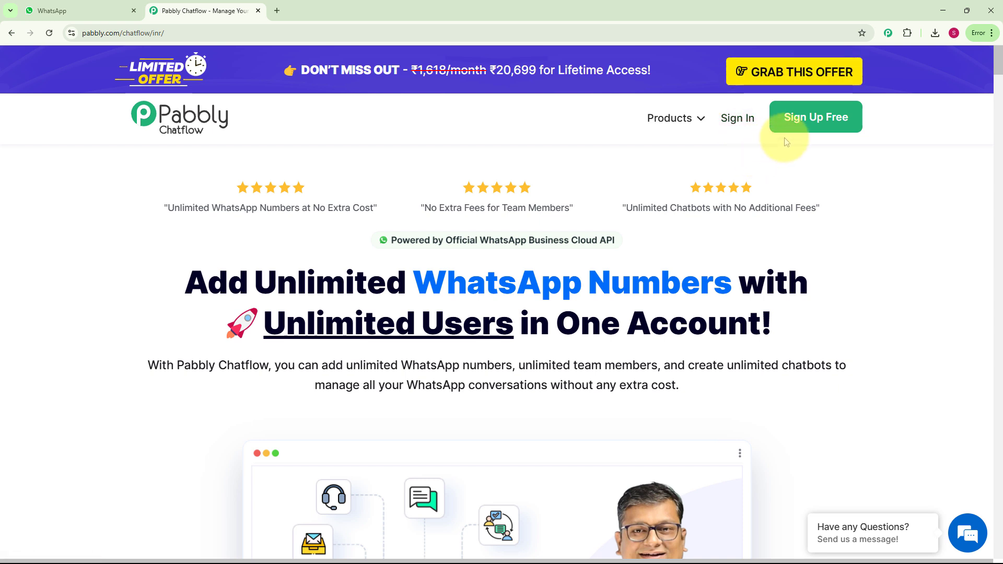
pyautogui.click(750, 125)
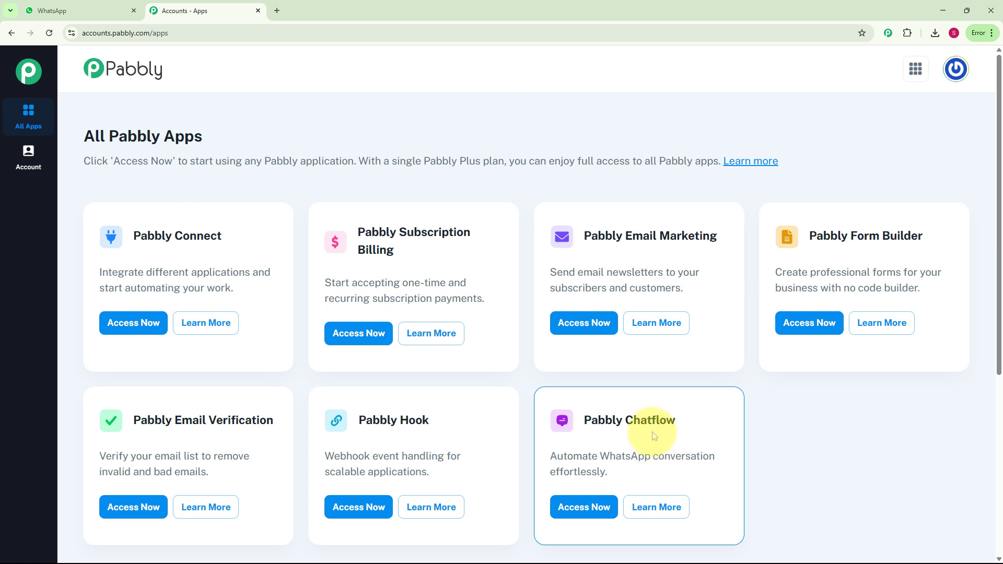
pyautogui.scroll(-2, 649, 438)
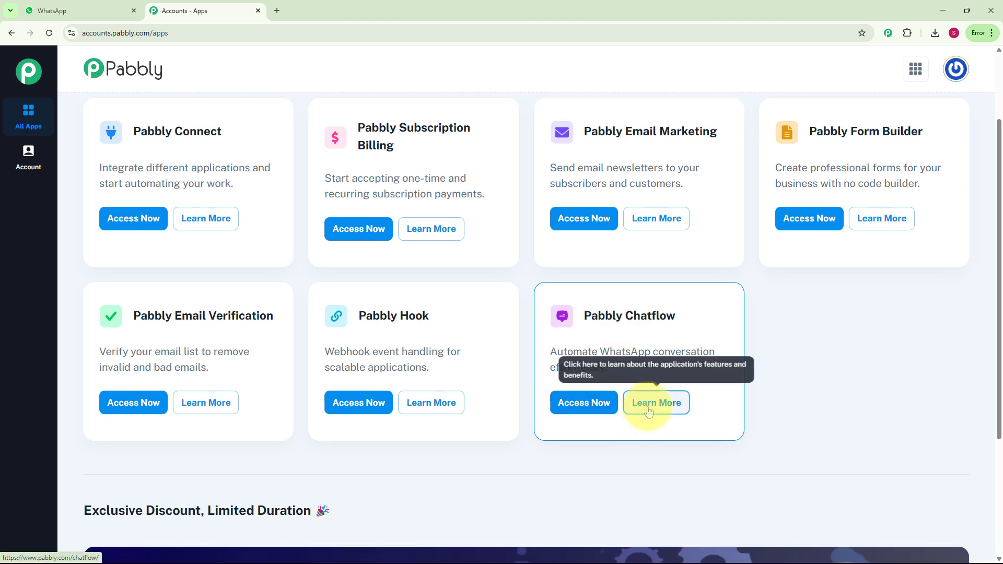
pyautogui.click(607, 412)
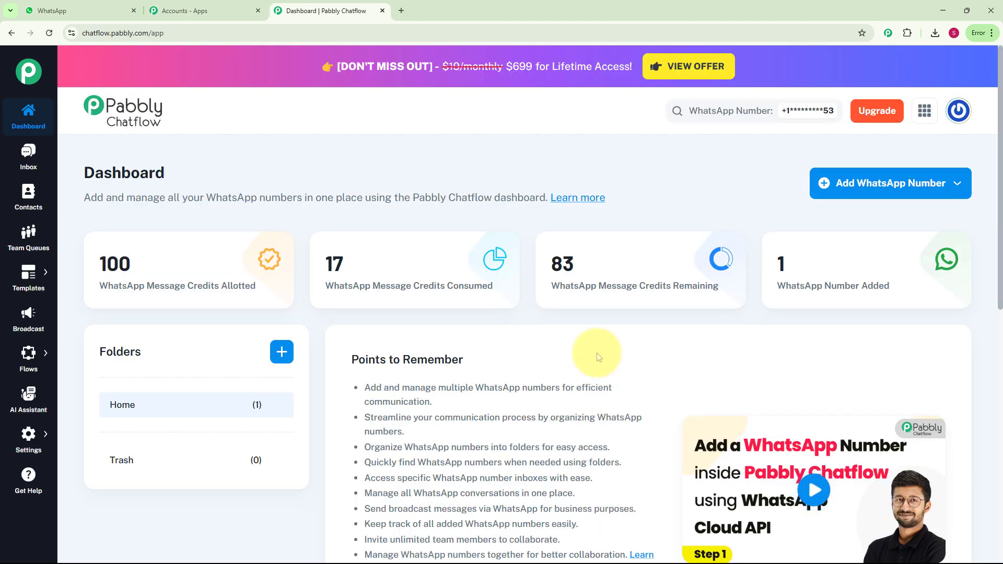
# Review the Chatflow dashboard and the sidebar navigation sections.
pyautogui.scroll(-9, 481, 439)
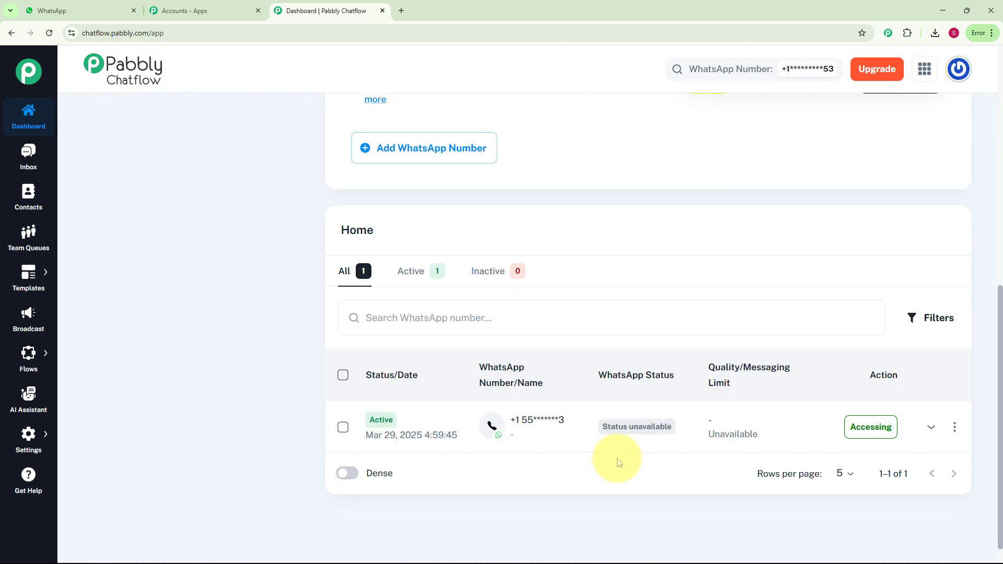
pyautogui.scroll(10, 617, 463)
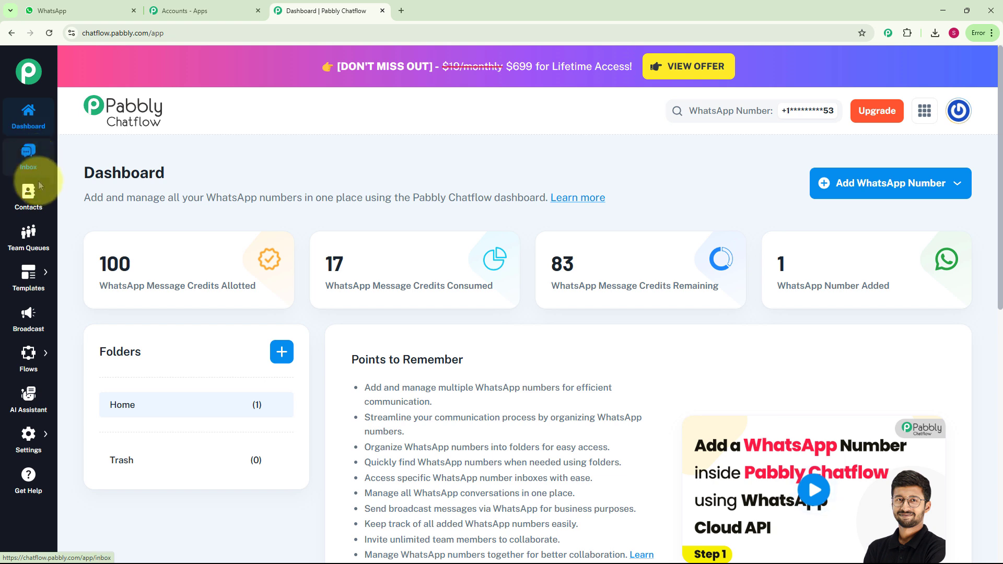
pyautogui.click(31, 432)
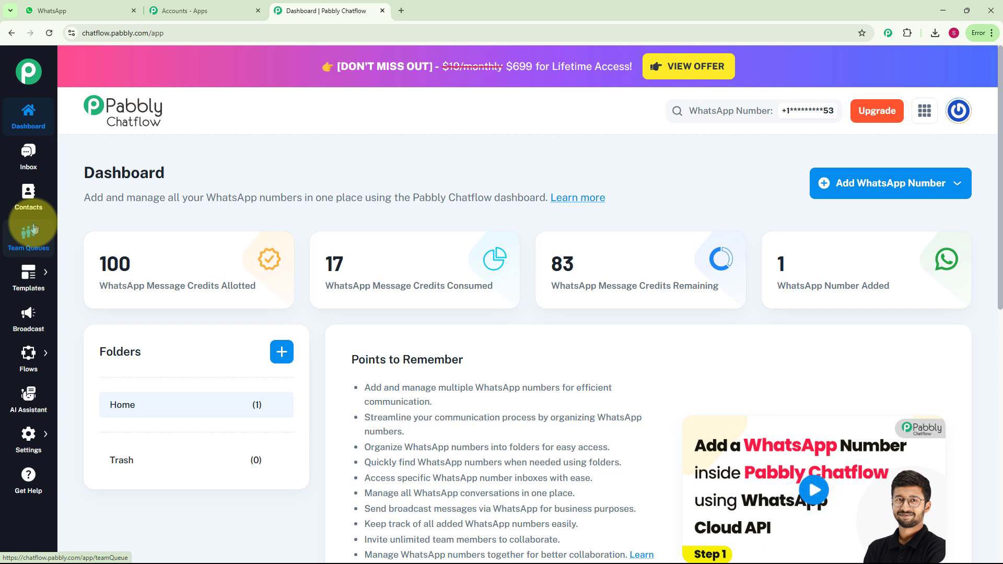
pyautogui.moveTo(32, 269)
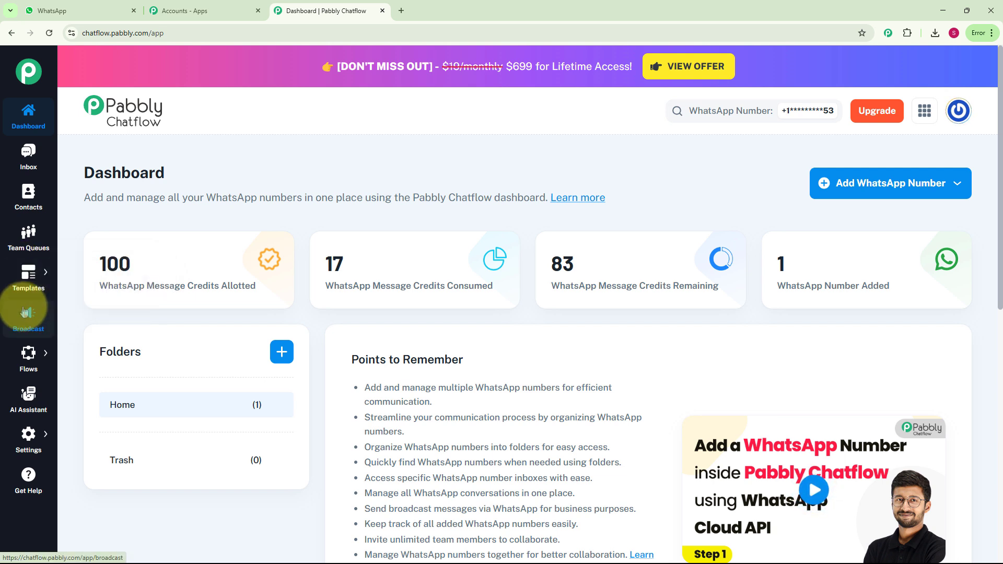
pyautogui.moveTo(12, 354)
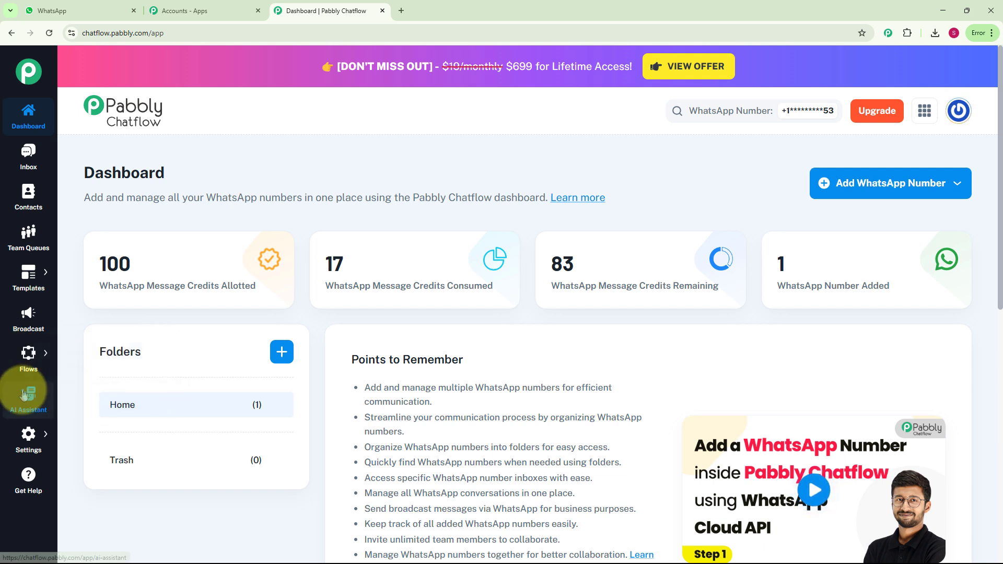
pyautogui.moveTo(21, 442)
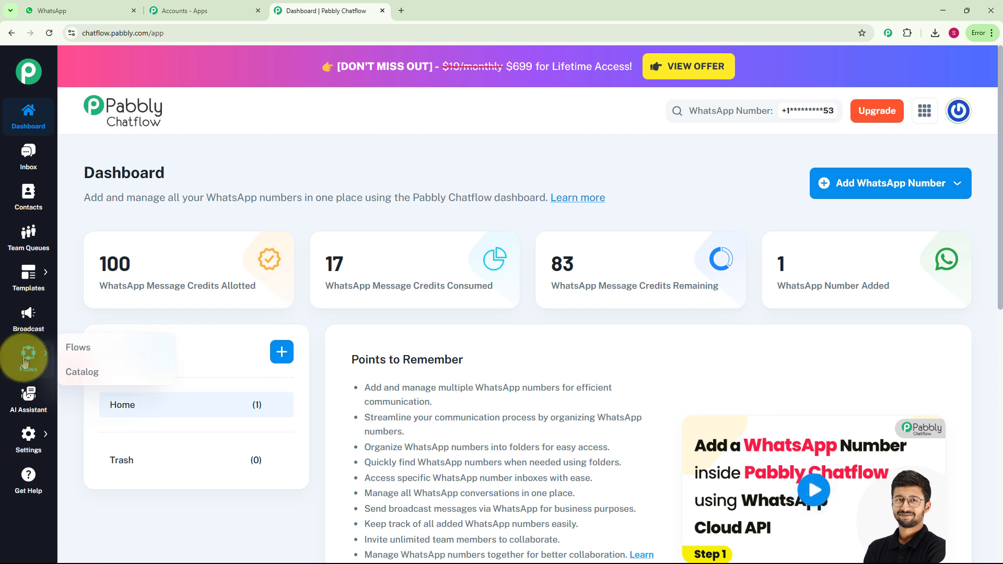
# Open the Flows page and add a new flow.
pyautogui.click(76, 348)
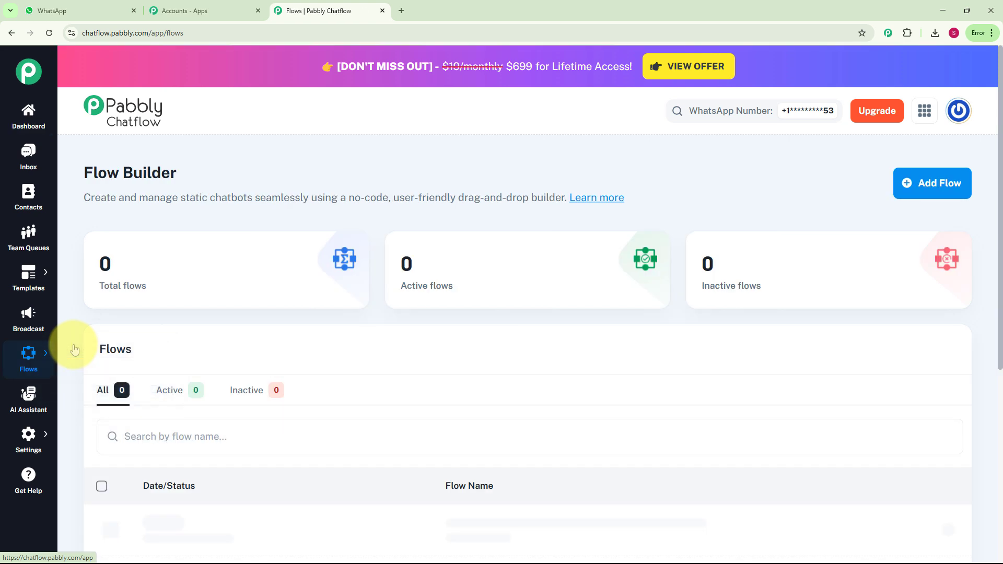
pyautogui.scroll(-5, 385, 336)
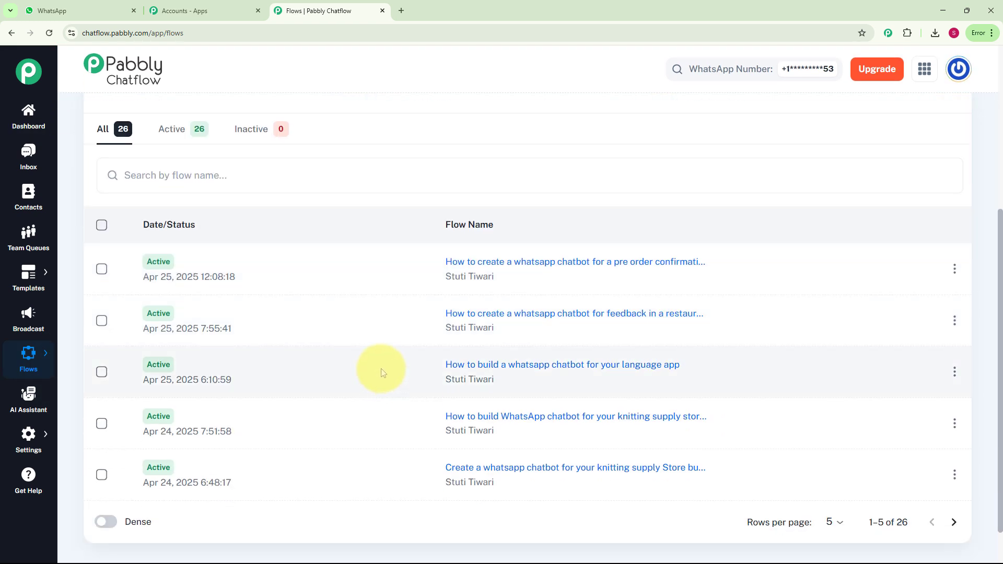
pyautogui.scroll(5, 381, 368)
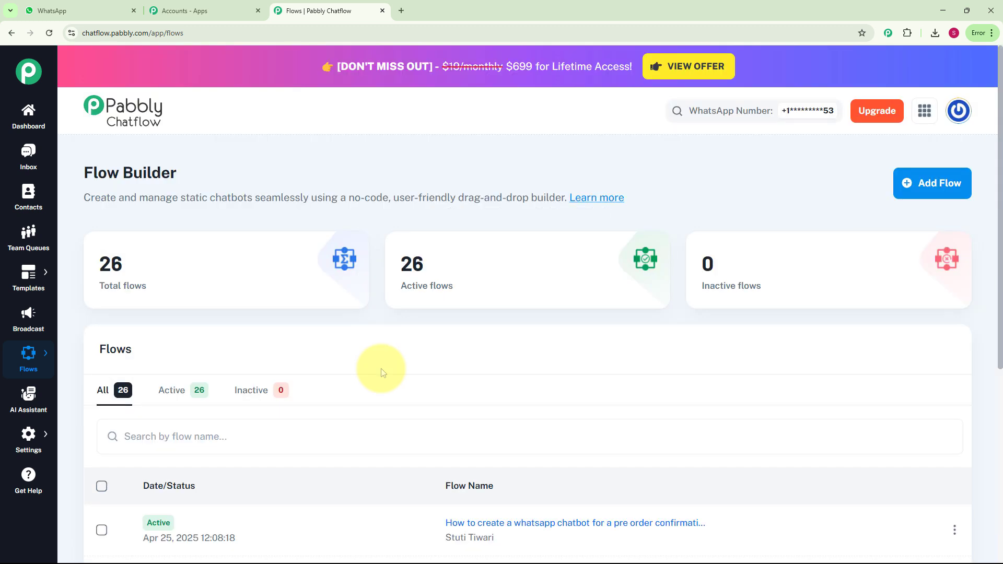
pyautogui.click(956, 194)
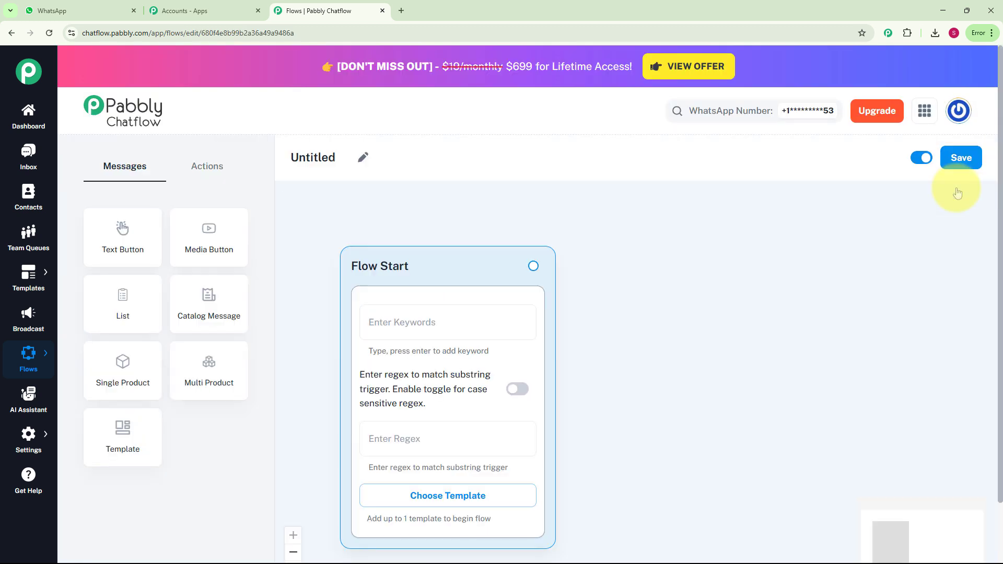
# Rename the flow with the pasted title 'How to create a WhatsApp chatbot for pre-order notification in a fash…'.
pyautogui.scroll(-2, 669, 290)
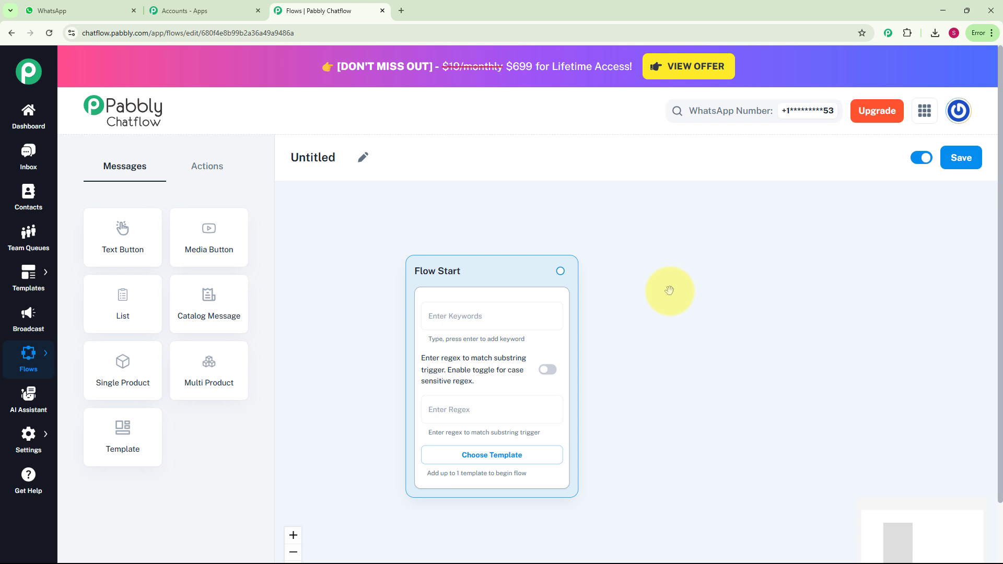
pyautogui.moveTo(669, 291); pyautogui.dragTo(631, 287)
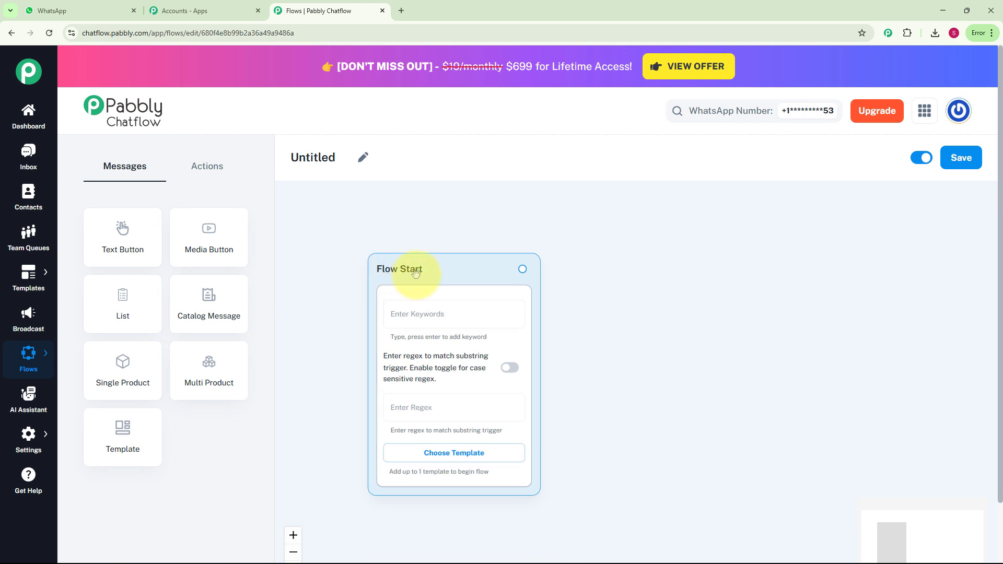
pyautogui.click(364, 159)
pyautogui.write('How to create a WhatsApp chatbot for pre-order notification in a fashion brand')
pyautogui.press('Return')
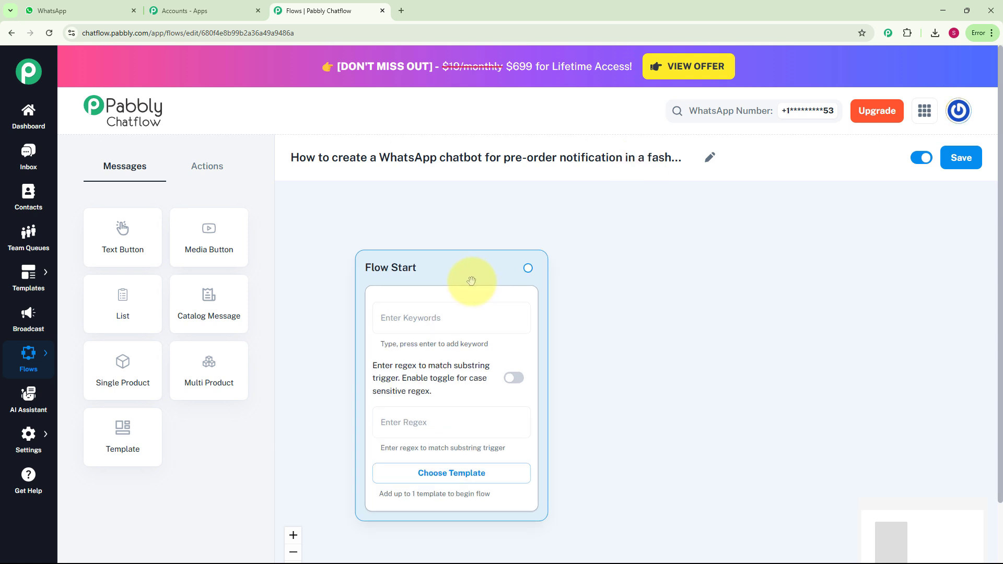
# Add the trigger keywords Hii and Hello to the Flow Start node.
pyautogui.click(465, 320)
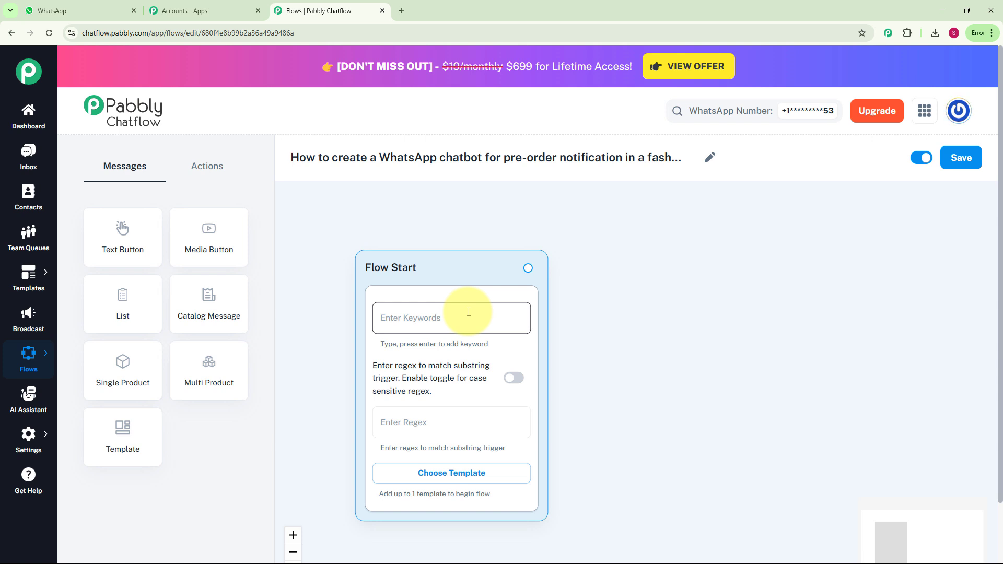
pyautogui.click(467, 415)
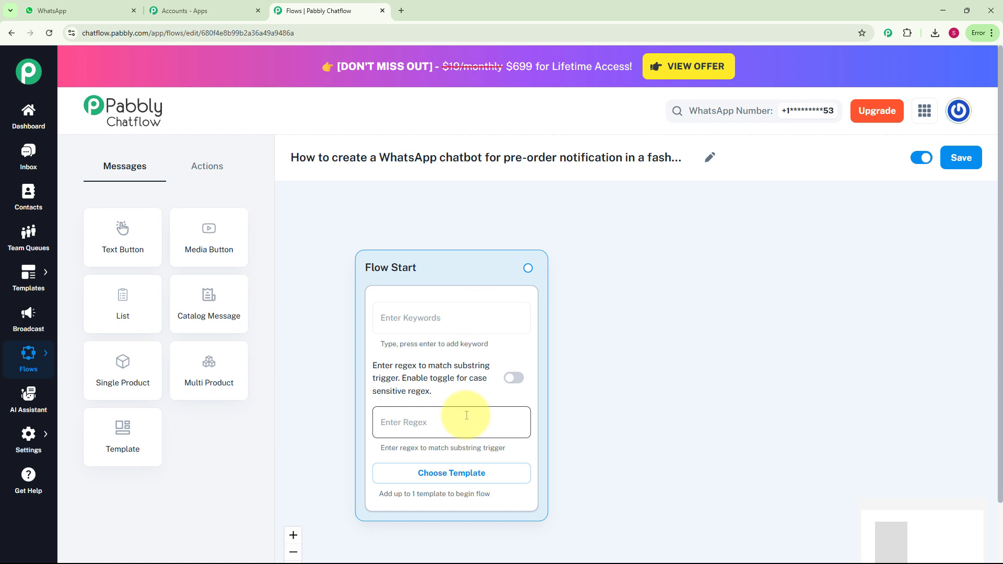
pyautogui.click(455, 473)
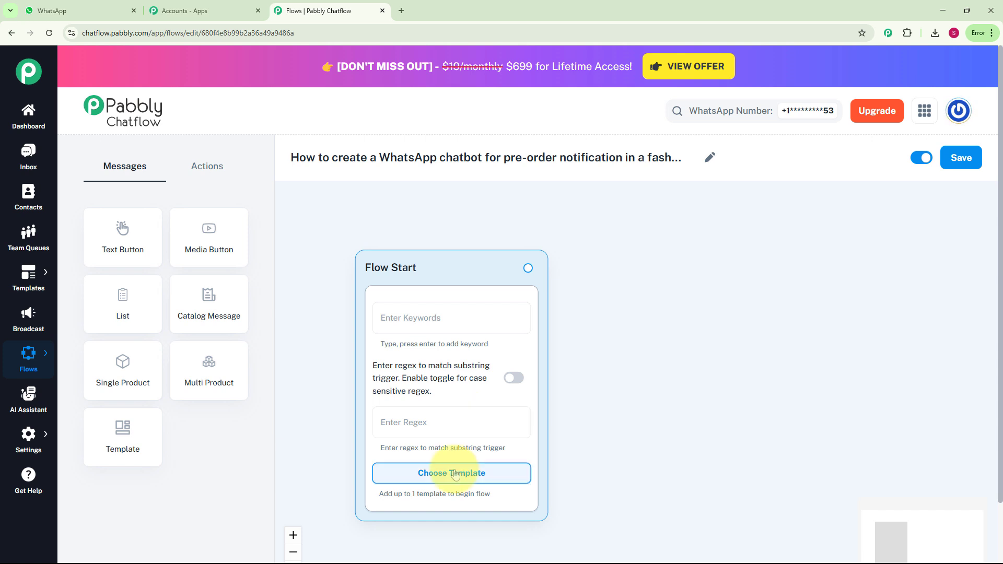
pyautogui.click(446, 313)
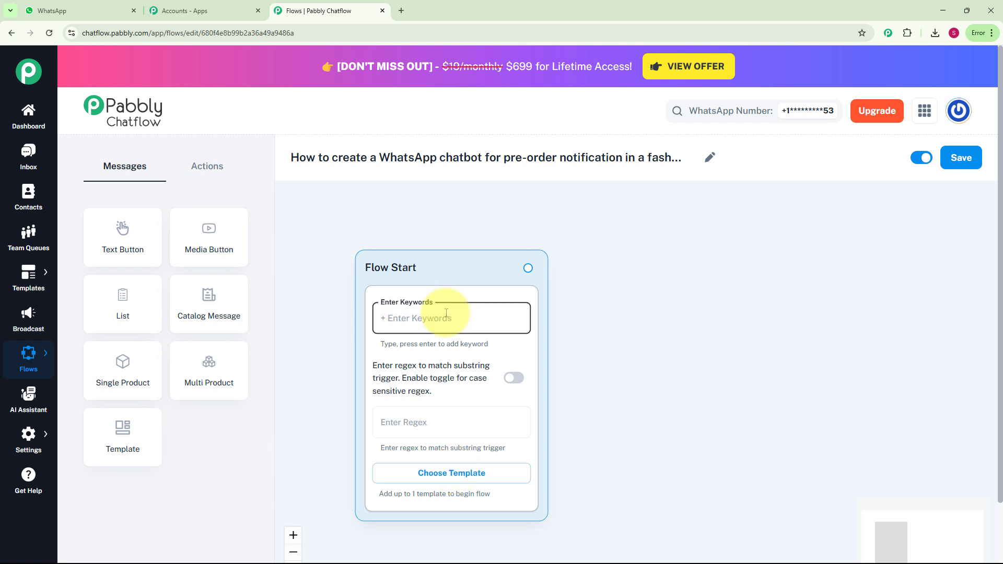
pyautogui.write('Hii')
pyautogui.press('Return')
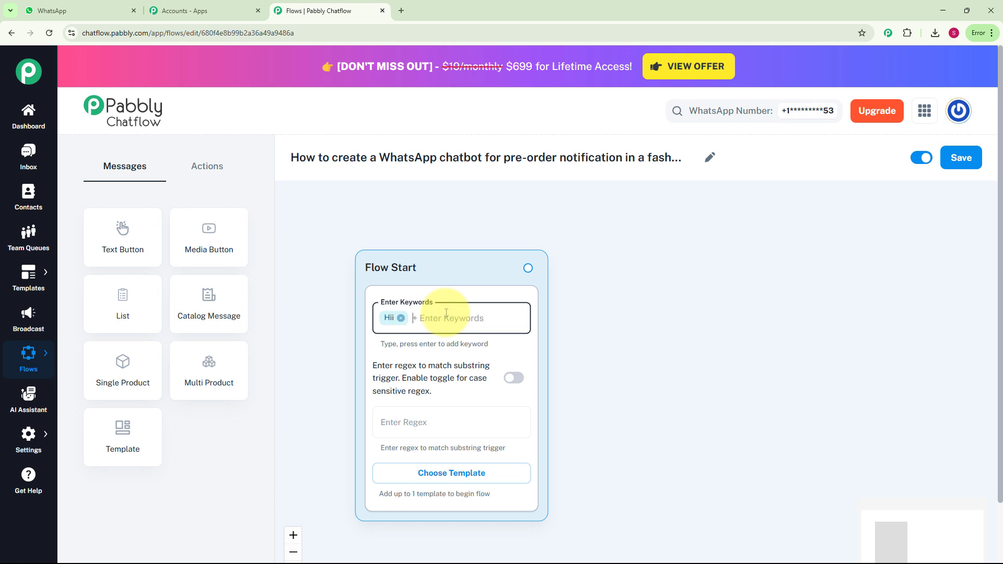
pyautogui.write('Hello')
pyautogui.press('Return')
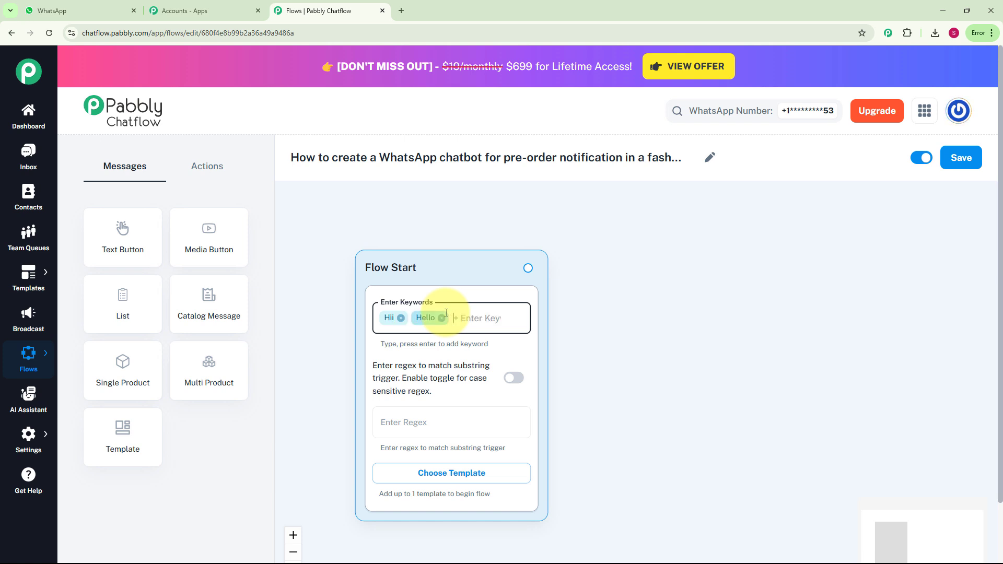
# Paste the regex /b(Notification | fashion) as the Flow Start substring trigger.
pyautogui.click(430, 429)
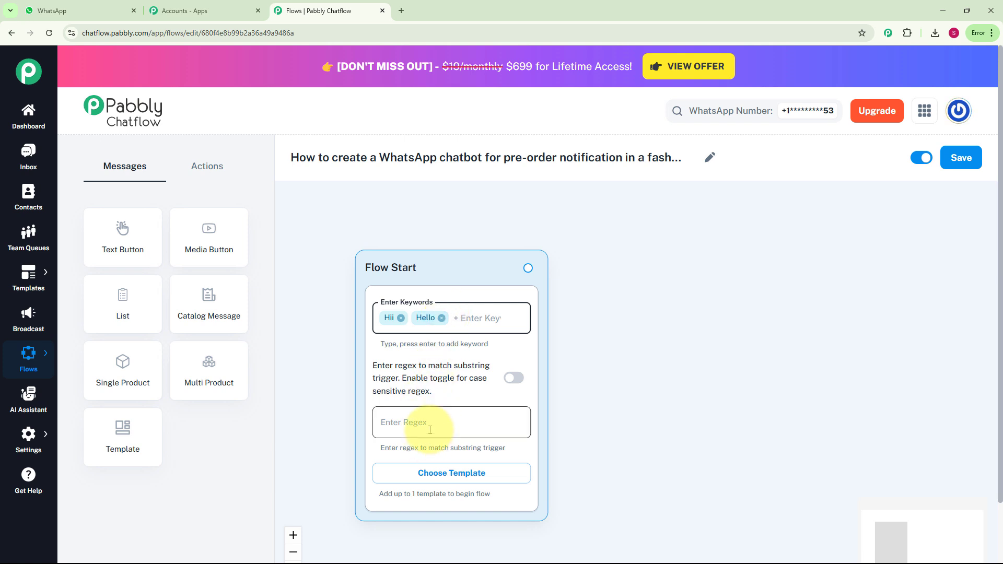
pyautogui.click(430, 429)
pyautogui.write('/b(Notification | fashion)')
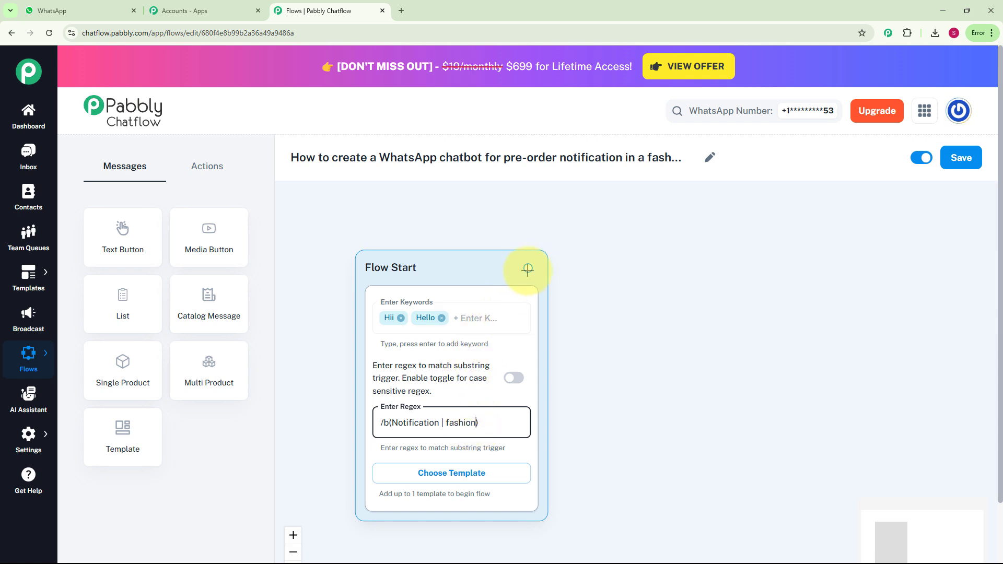
# Connect a new Text + Button message to Flow Start with the text 'Want to stay ahead of the crowd? Choose what you'd like to get notified about 👇'.
pyautogui.moveTo(528, 269); pyautogui.dragTo(629, 340)
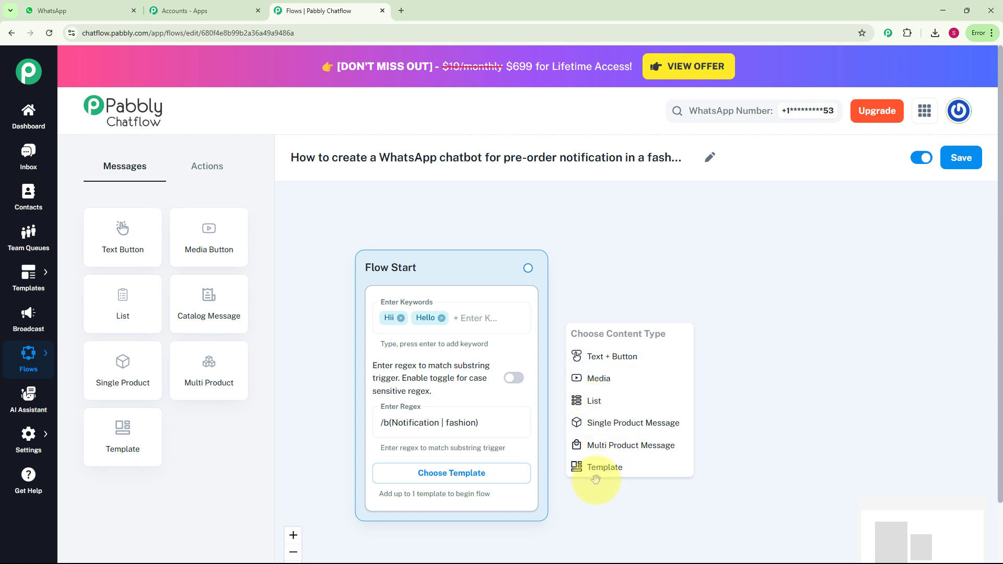
pyautogui.click(642, 357)
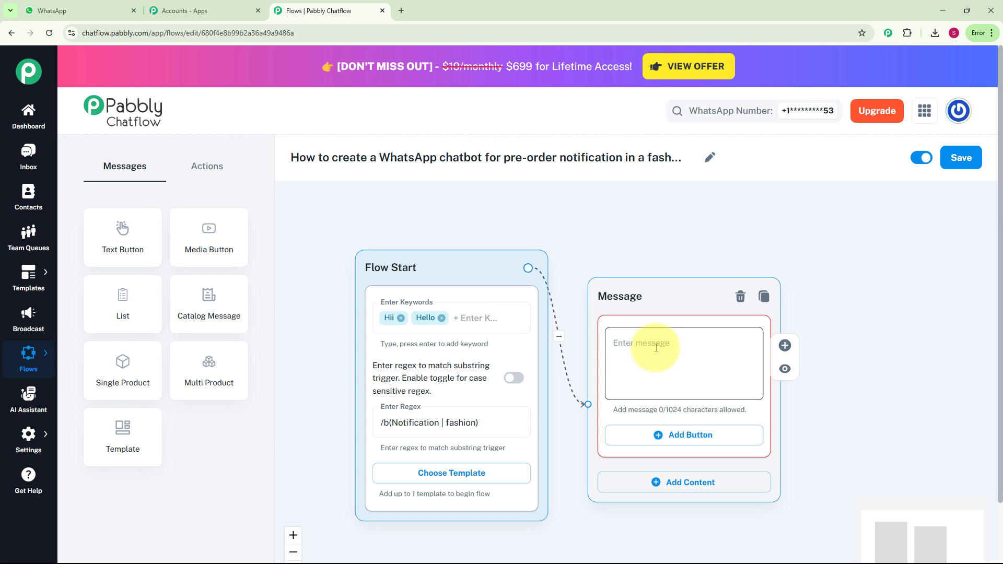
pyautogui.click(655, 348)
pyautogui.hotkey('ctrl', 'v')
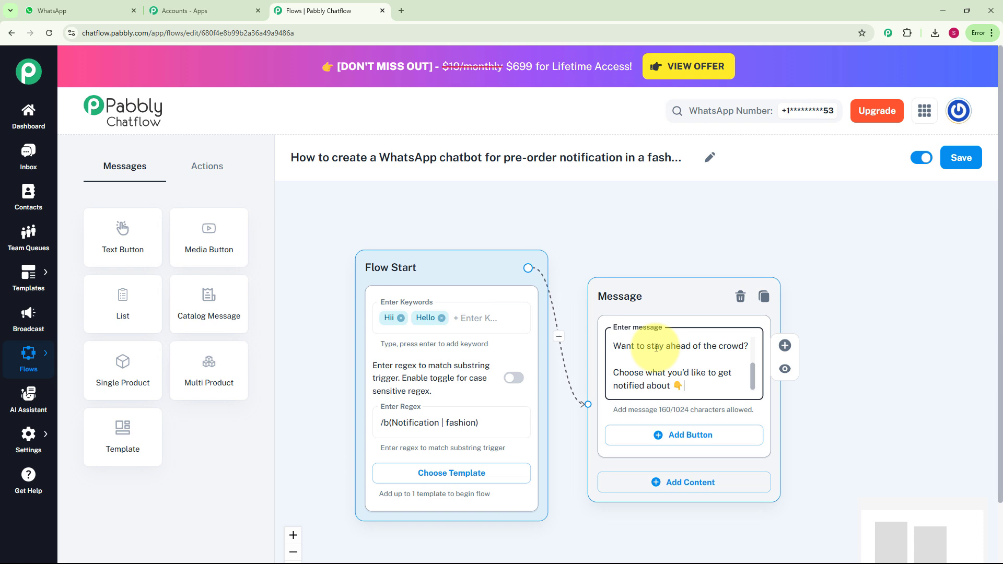
# Add the buttons Notify for pre-order, Sneak peek and Stock Updates to the message.
pyautogui.click(652, 443)
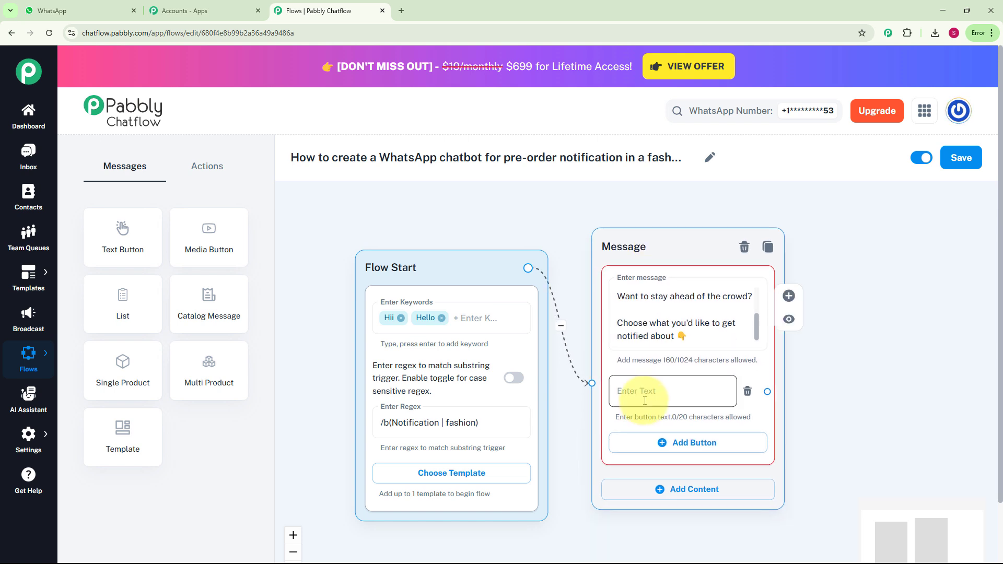
pyautogui.click(644, 401)
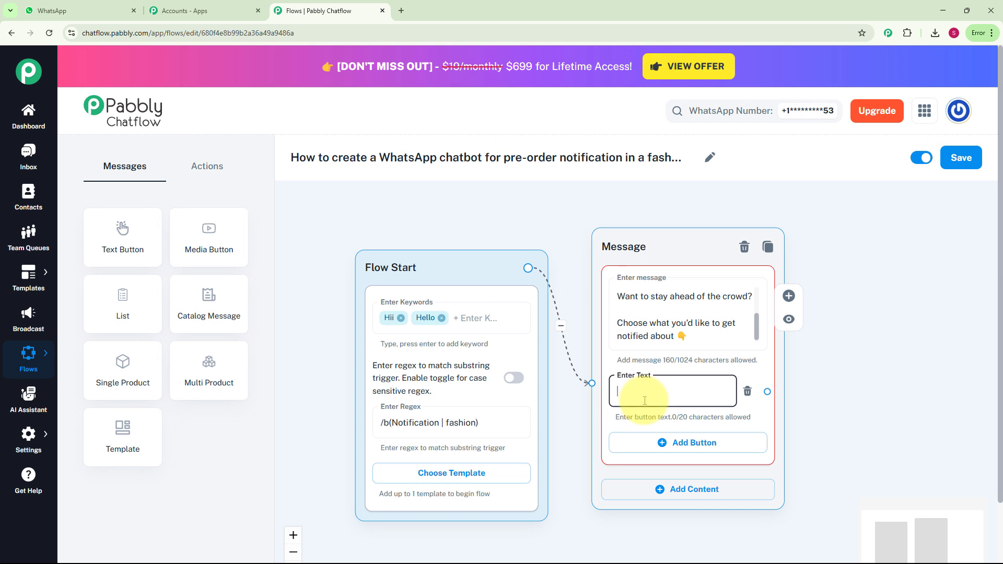
pyautogui.write('Notify for pre-order')
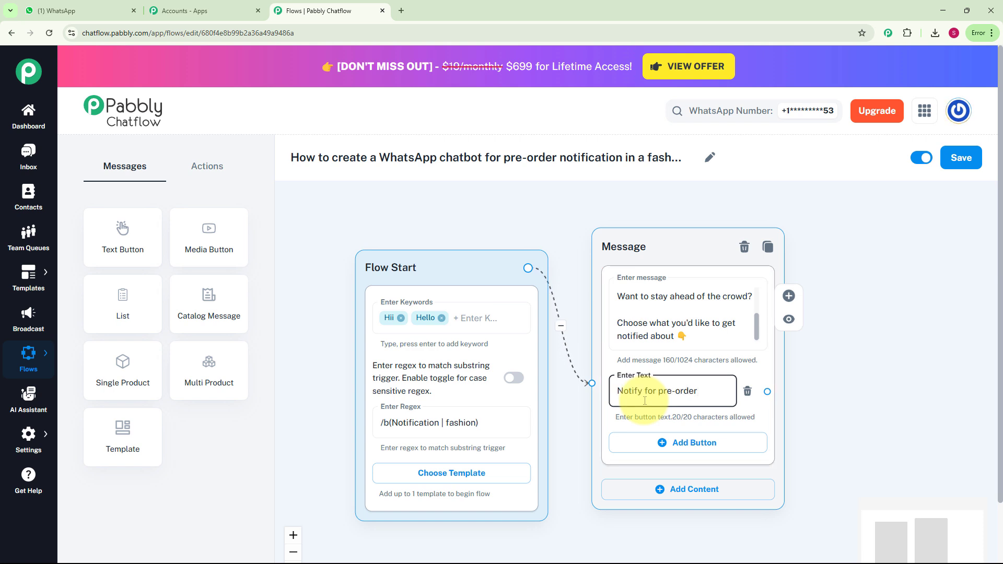
pyautogui.click(649, 441)
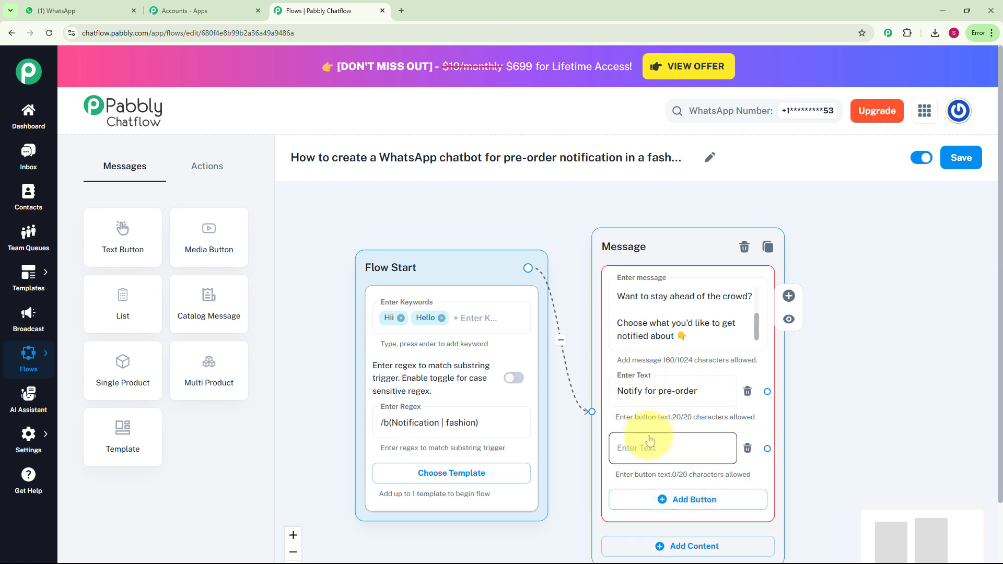
pyautogui.click(649, 442)
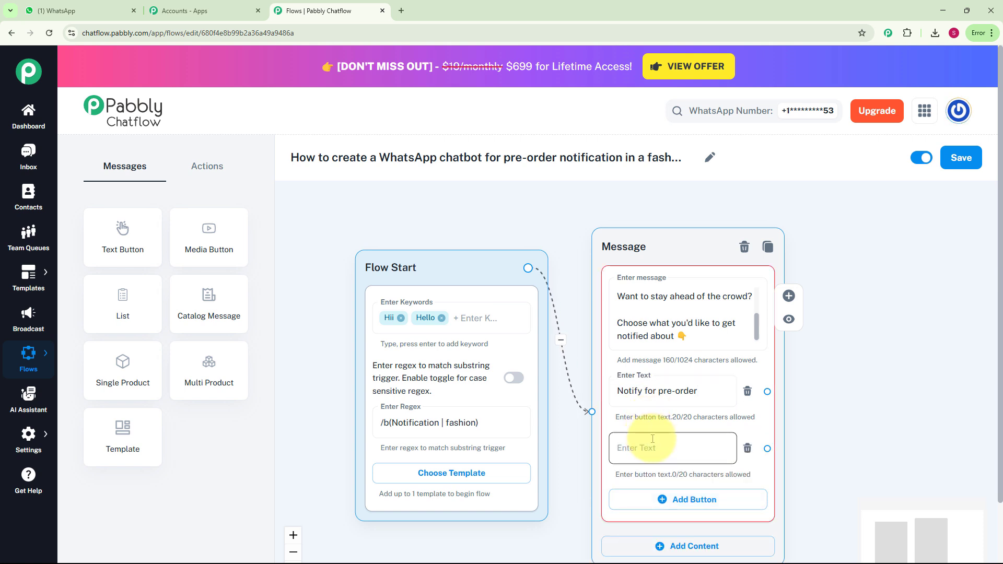
pyautogui.write('Sneak peek')
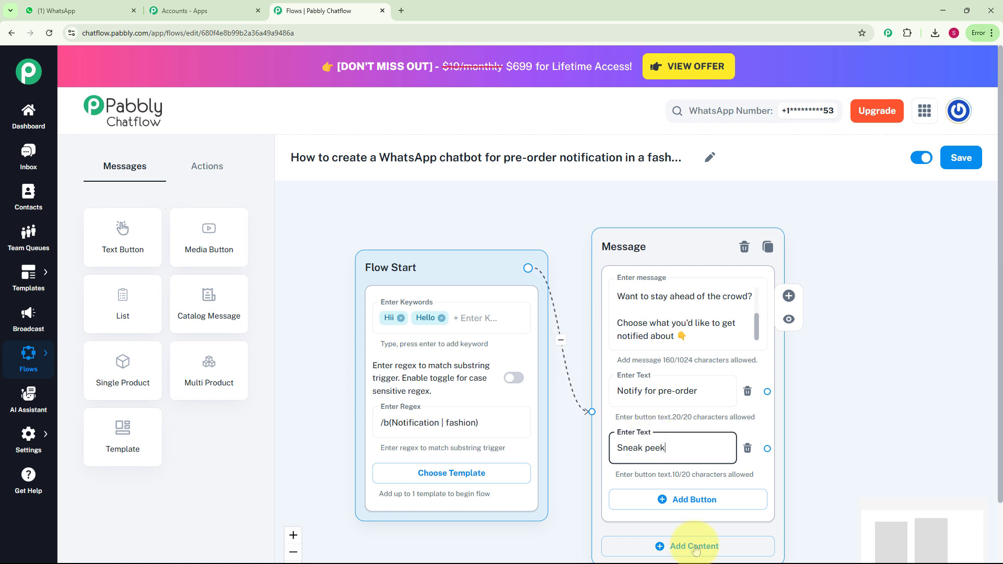
pyautogui.click(687, 511)
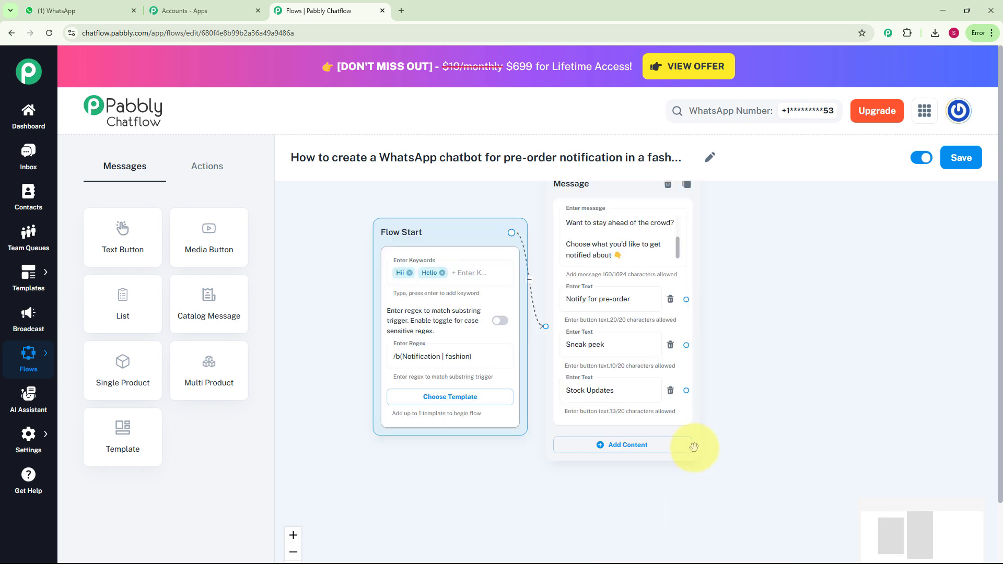
pyautogui.scroll(2, 696, 443)
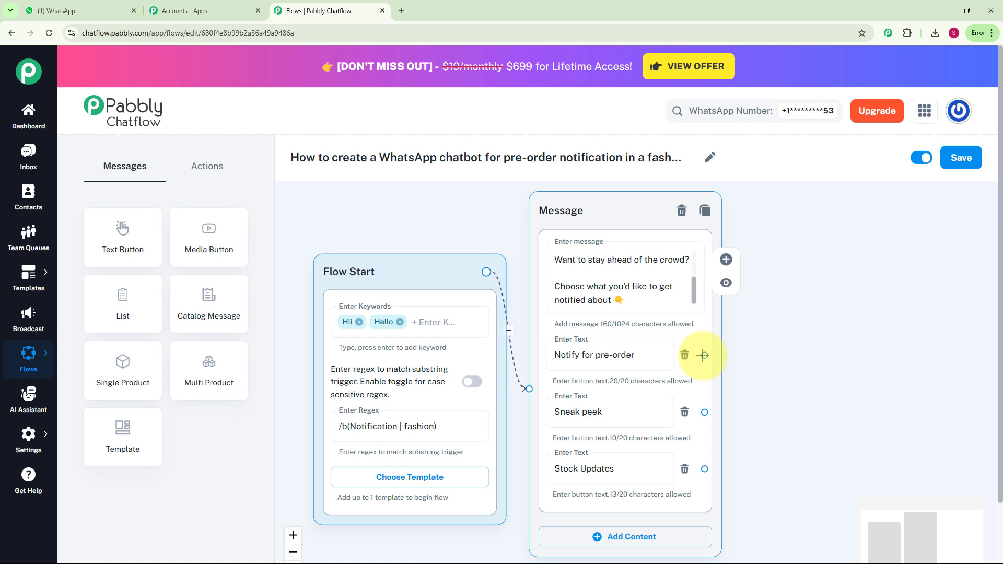
# Place an Ask Question node and connect the Notify for pre-order button to it.
pyautogui.click(207, 166)
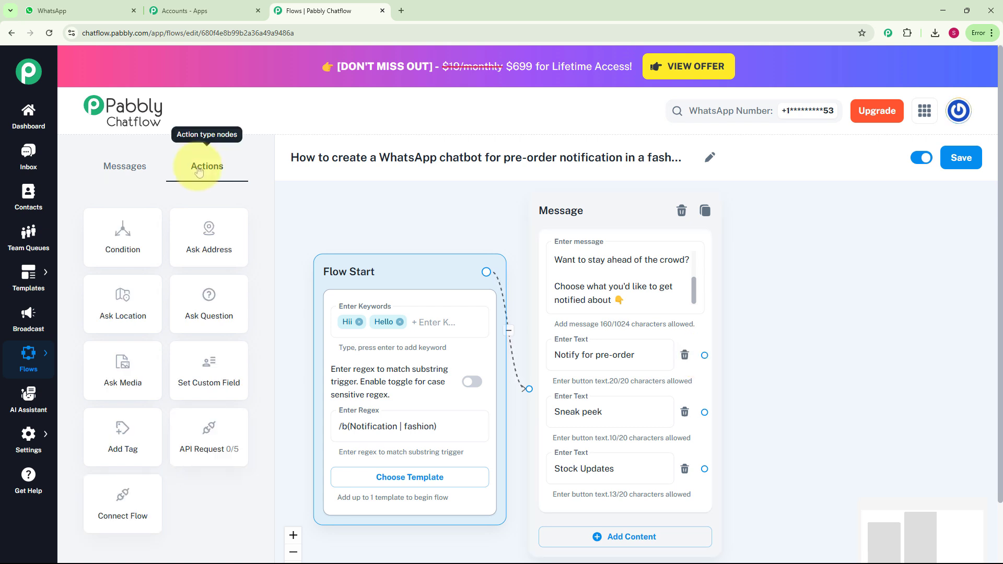
pyautogui.click(228, 297)
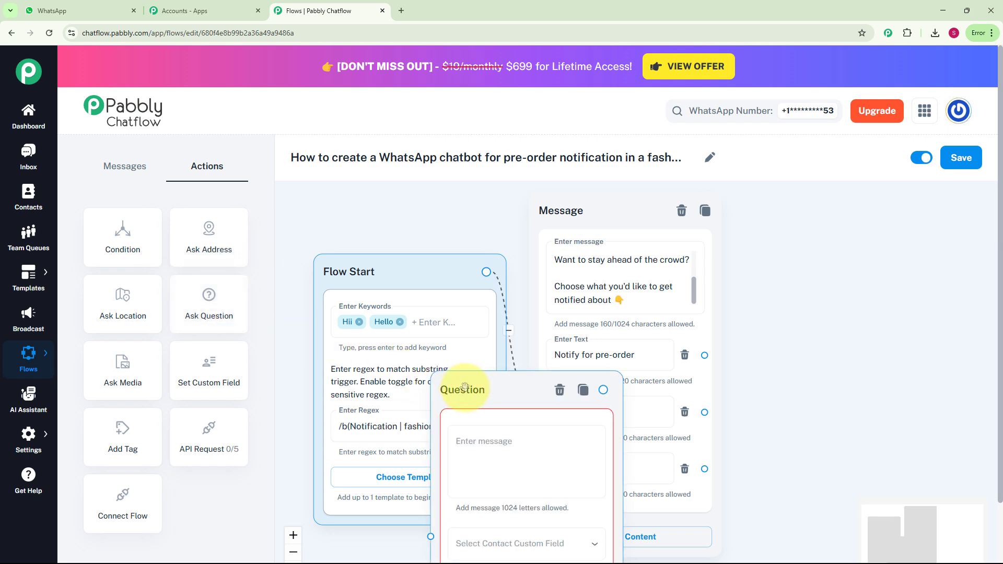
pyautogui.moveTo(464, 386); pyautogui.dragTo(817, 211)
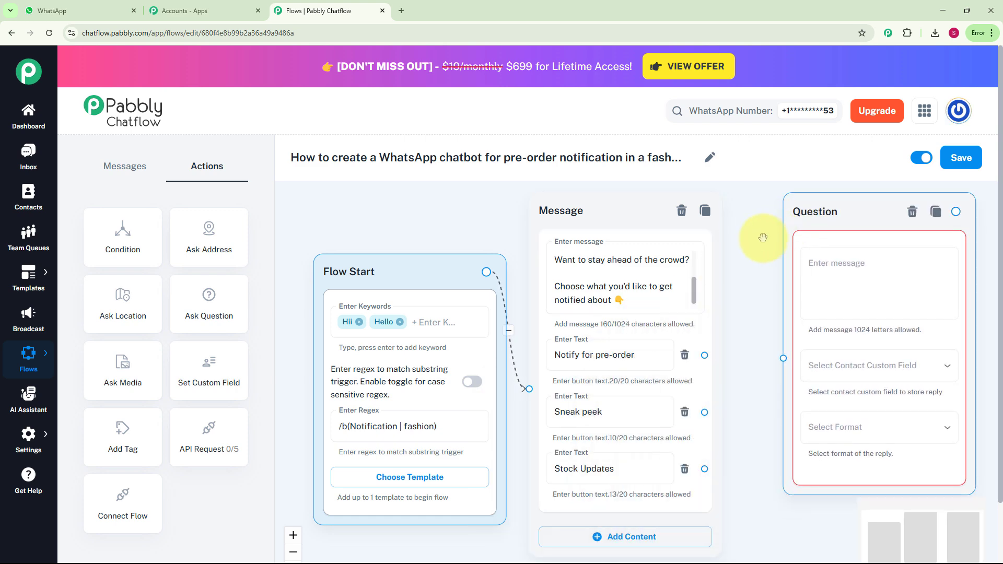
pyautogui.moveTo(704, 355); pyautogui.dragTo(783, 358)
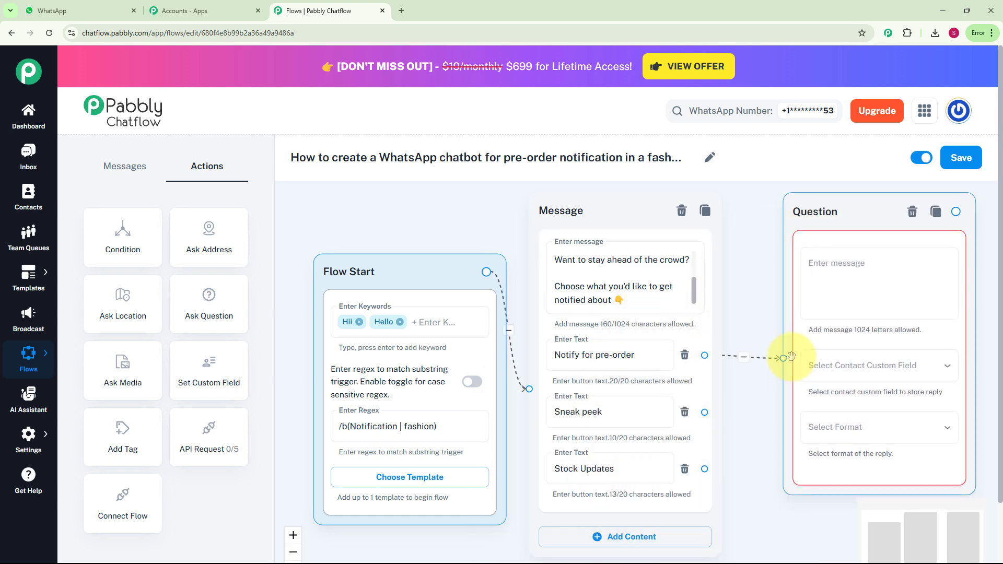
# Enter the question 'For pre-order notification please enter your name , email and contact no.' and store the reply in Description.
pyautogui.scroll(1, 809, 278)
pyautogui.click(815, 285)
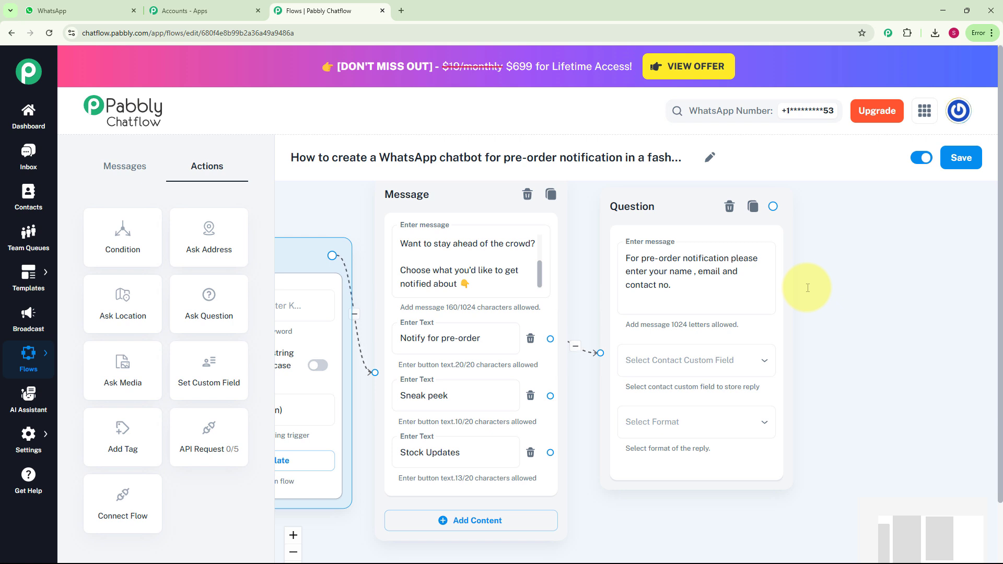
pyautogui.click(760, 365)
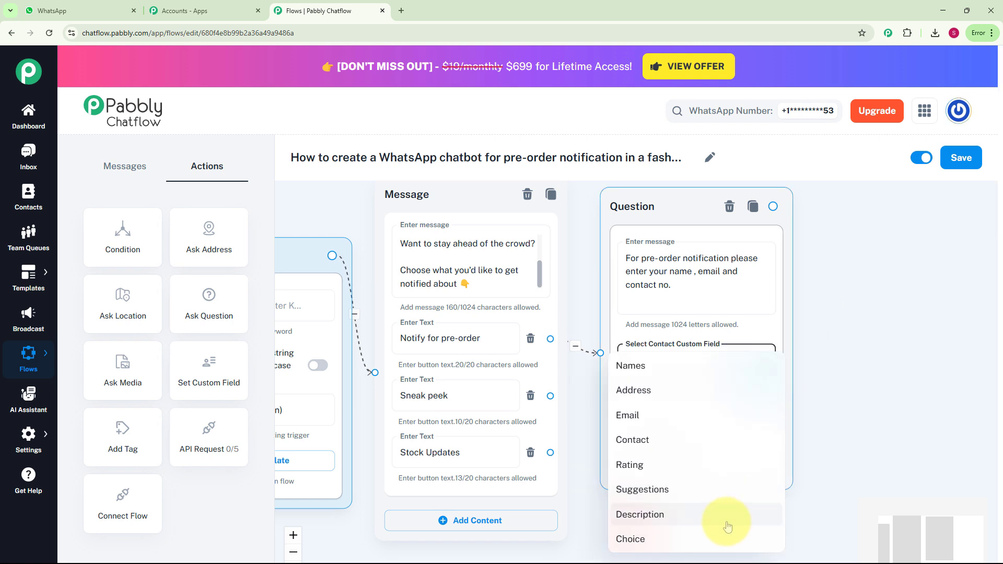
pyautogui.click(728, 526)
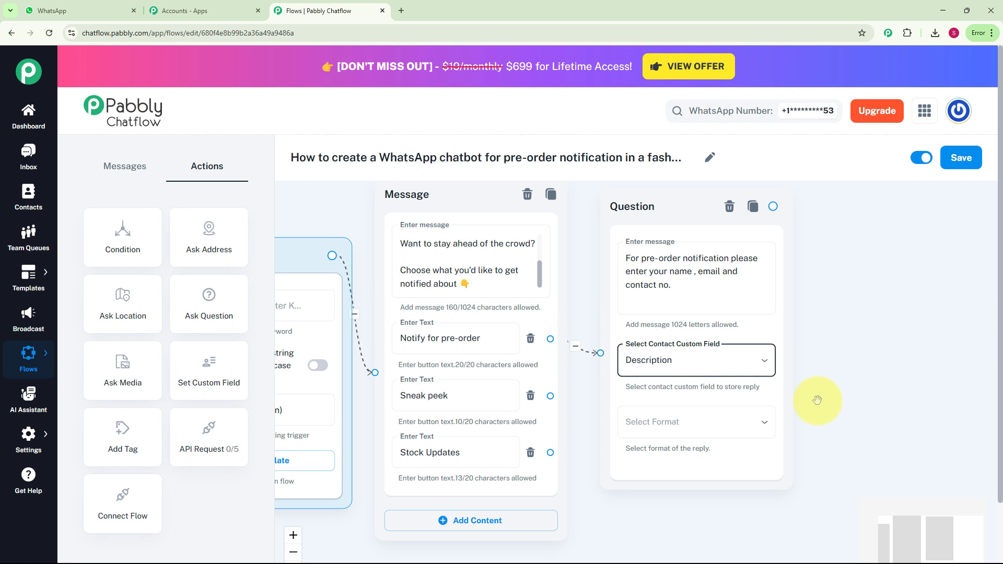
pyautogui.click(818, 400)
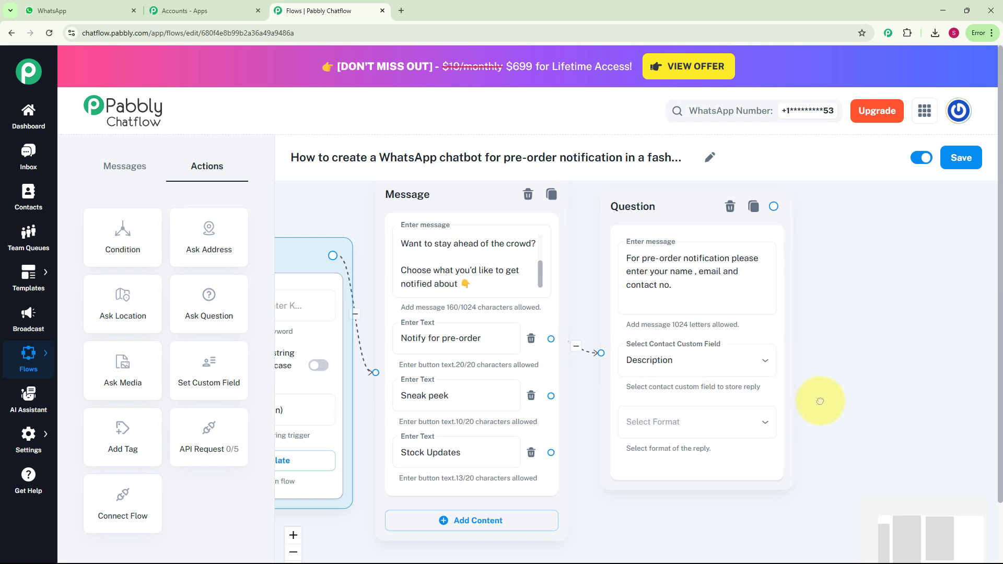
# Set the question's reply format to Any.
pyautogui.moveTo(27, 432)
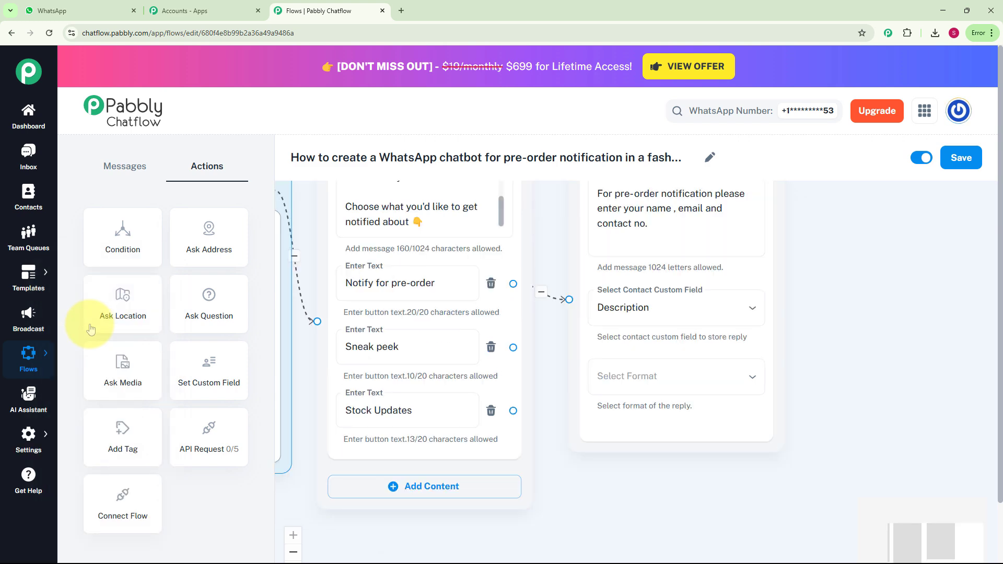
pyautogui.click(595, 388)
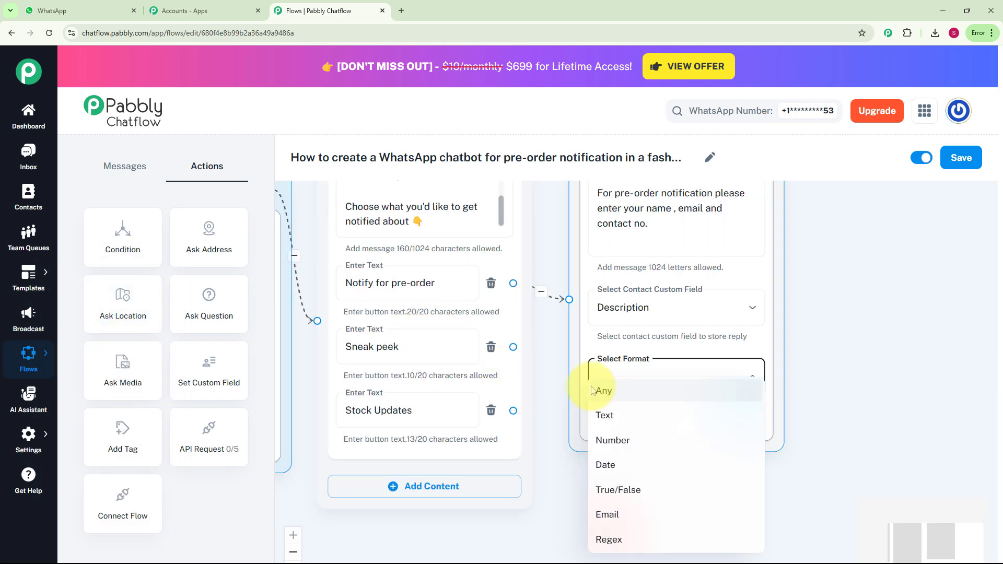
pyautogui.click(601, 390)
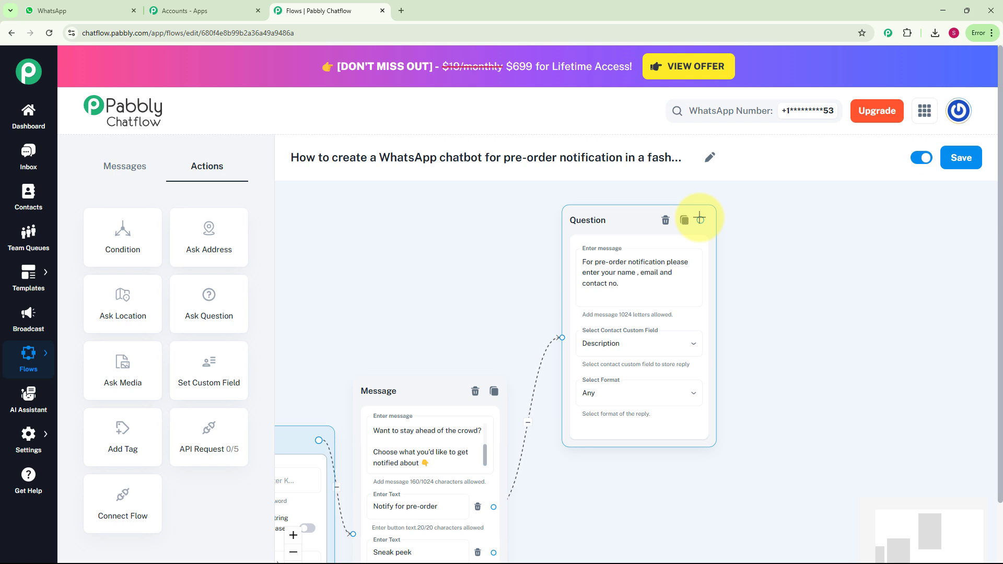
# Attach a new Text + Button message node after the Question node.
pyautogui.click(700, 219)
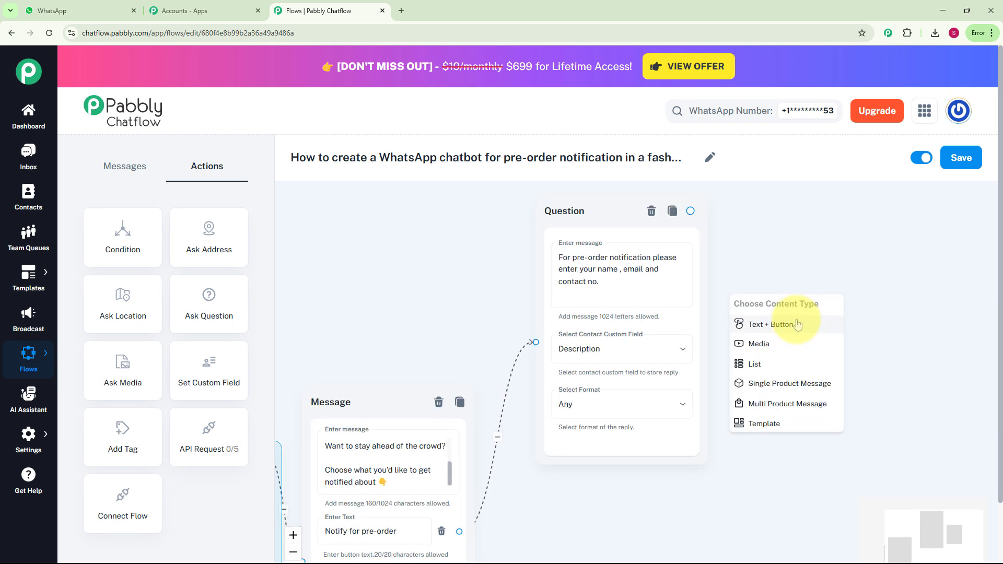
pyautogui.click(798, 324)
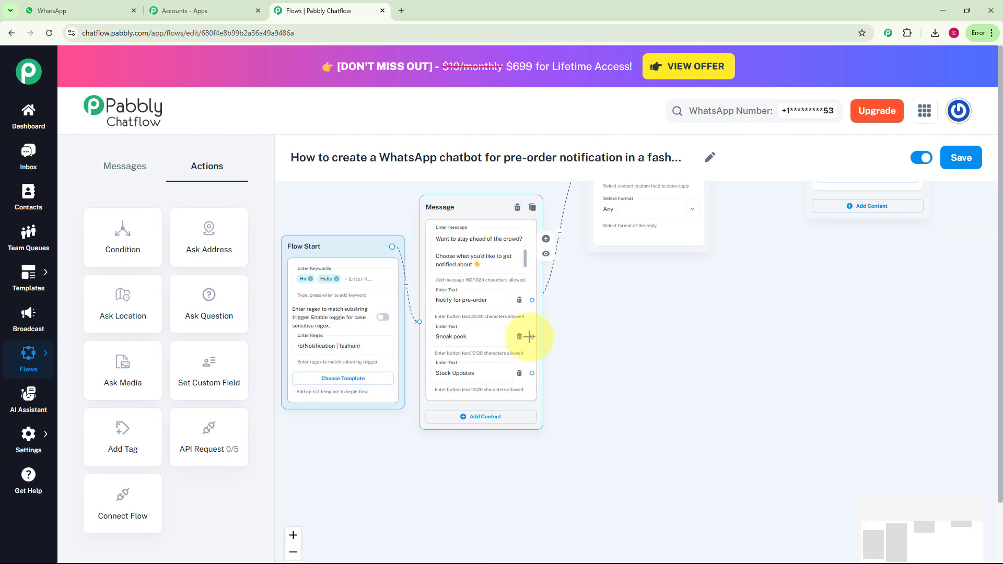
# Connect a new message from the Sneak peek button with the text 'Here's a sneak peek from our upcoming drop!'.
pyautogui.moveTo(531, 336); pyautogui.dragTo(615, 325)
pyautogui.click(621, 325)
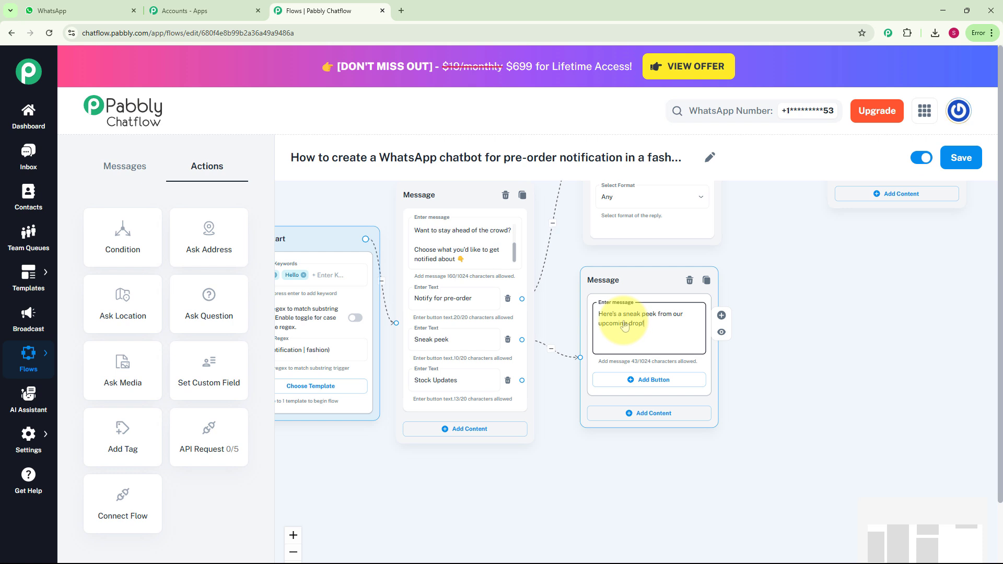
# Add Image media content to the sneak peek message and upload the fashion picture into it.
pyautogui.click(648, 415)
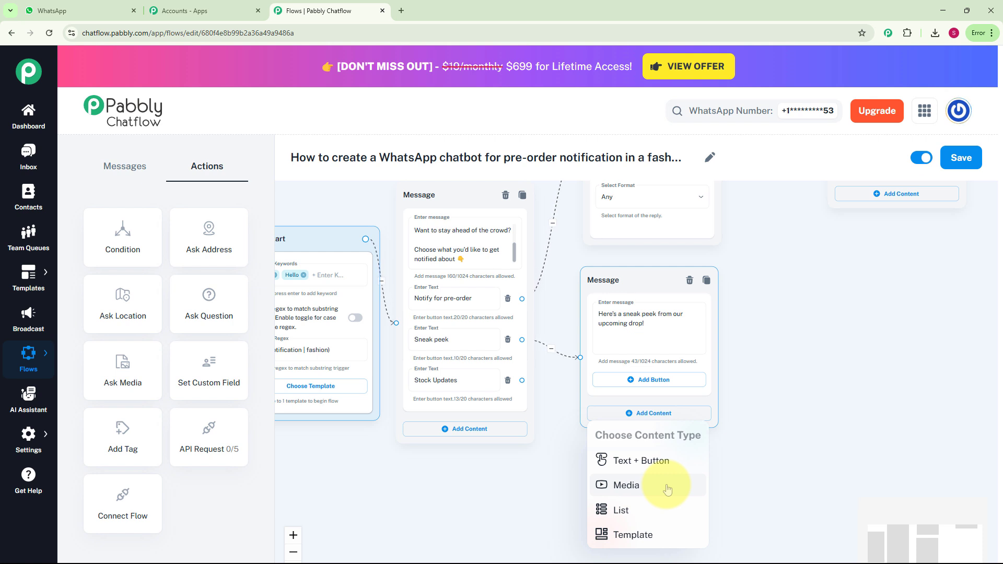
pyautogui.click(667, 485)
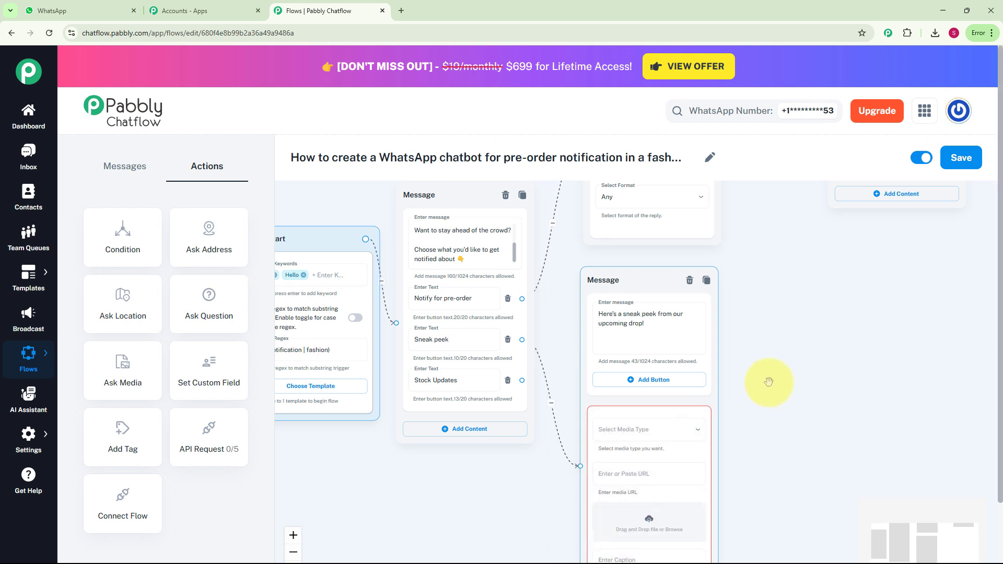
pyautogui.moveTo(768, 381); pyautogui.dragTo(714, 301)
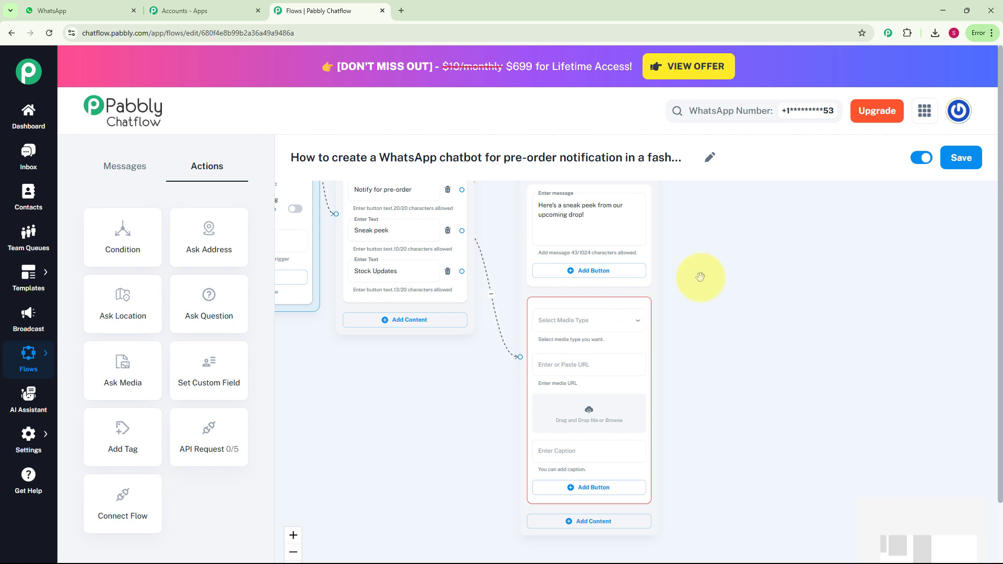
pyautogui.click(641, 324)
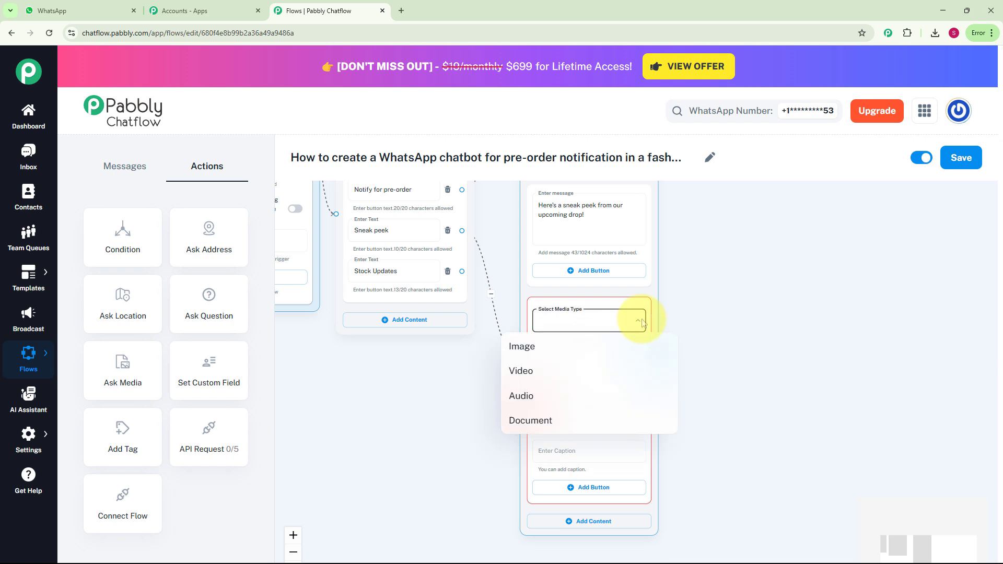
pyautogui.click(589, 350)
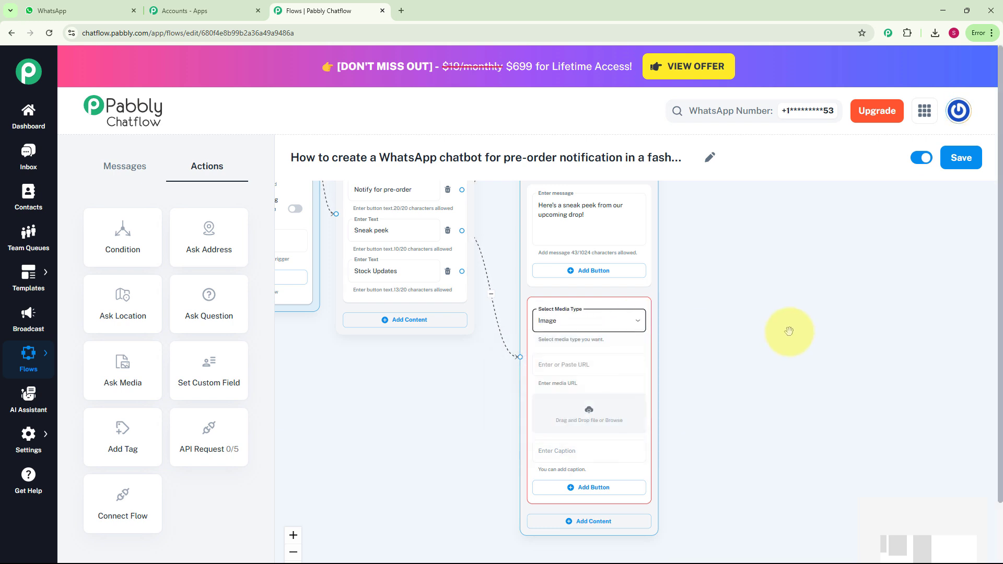
pyautogui.hotkey('alt', 'Tab')
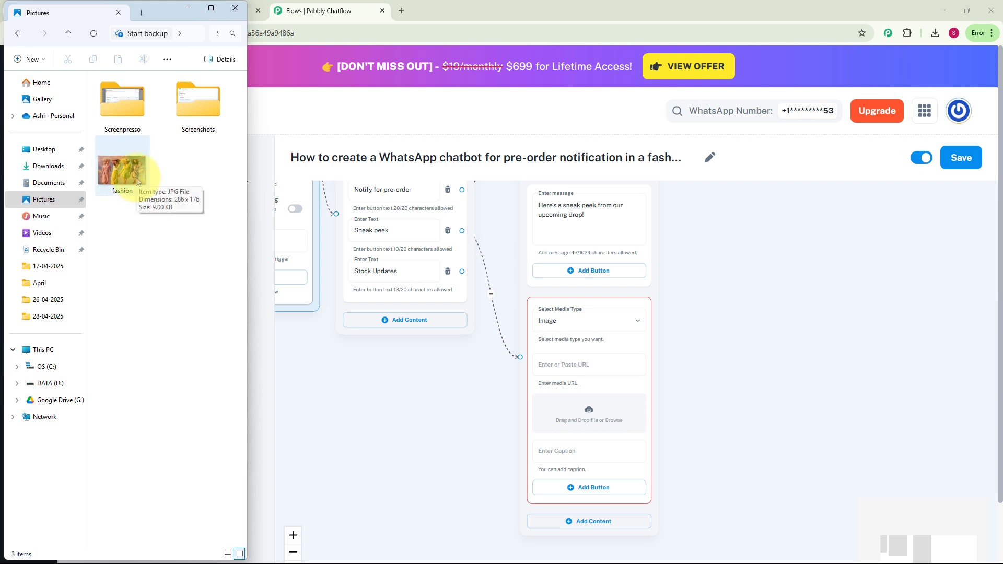
pyautogui.moveTo(137, 182); pyautogui.dragTo(567, 426)
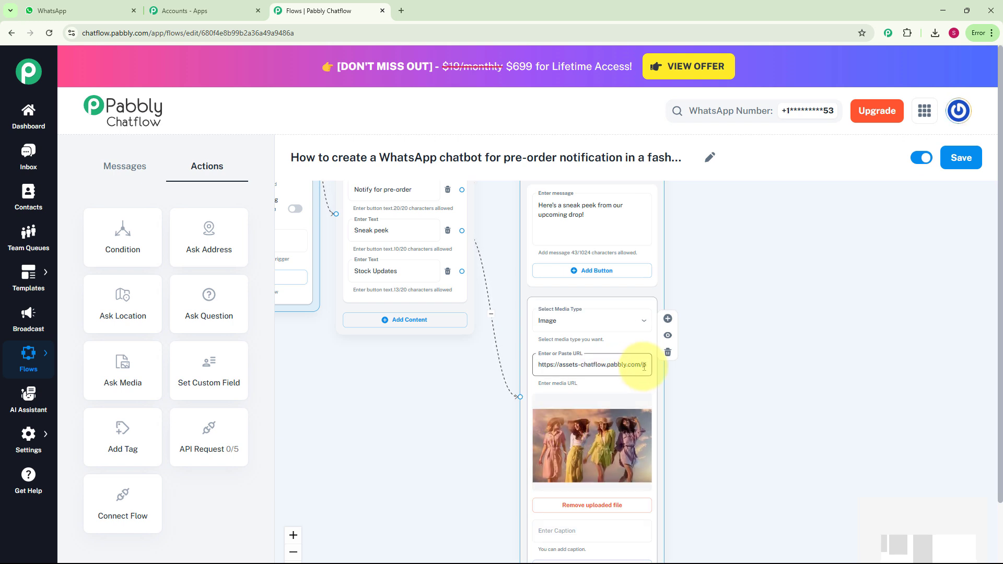
# Set the image caption to 'Latest designs'.
pyautogui.scroll(-4, 745, 256)
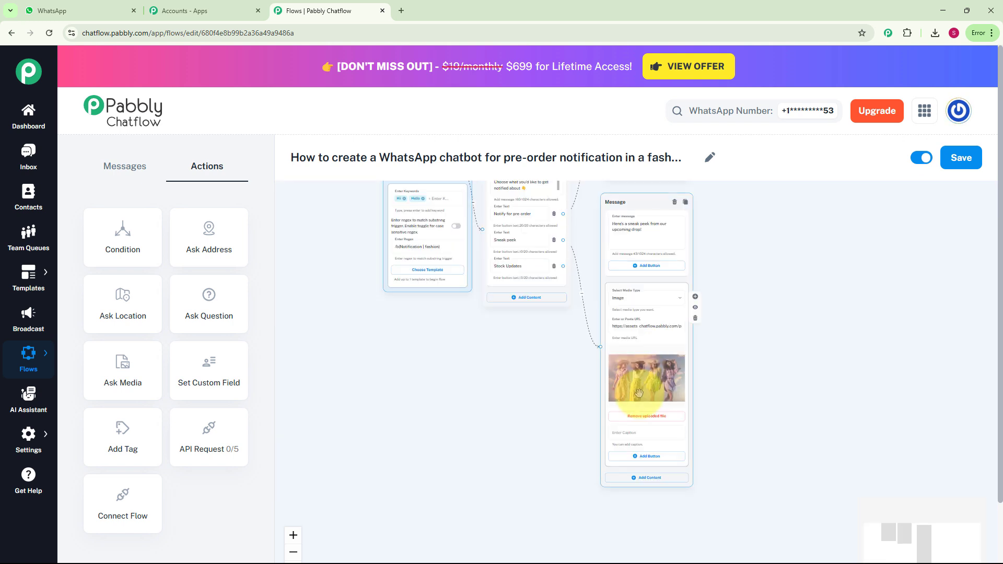
pyautogui.scroll(2, 640, 437)
pyautogui.scroll(2, 640, 438)
pyautogui.click(640, 429)
pyautogui.write('Latest designs.')
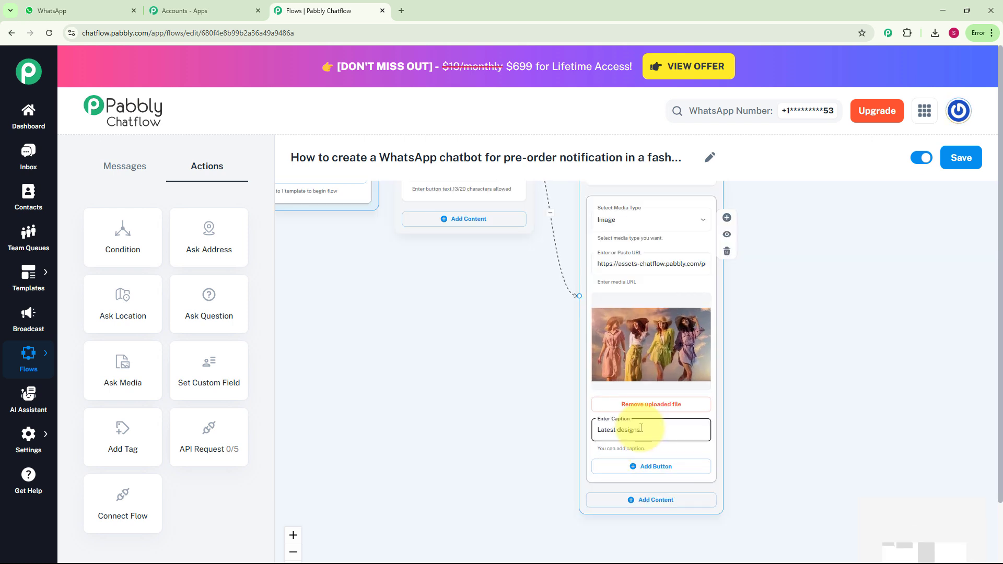
# Add the buttons 'Join early bird list' and 'Exit' below the image caption.
pyautogui.scroll(-1, 799, 443)
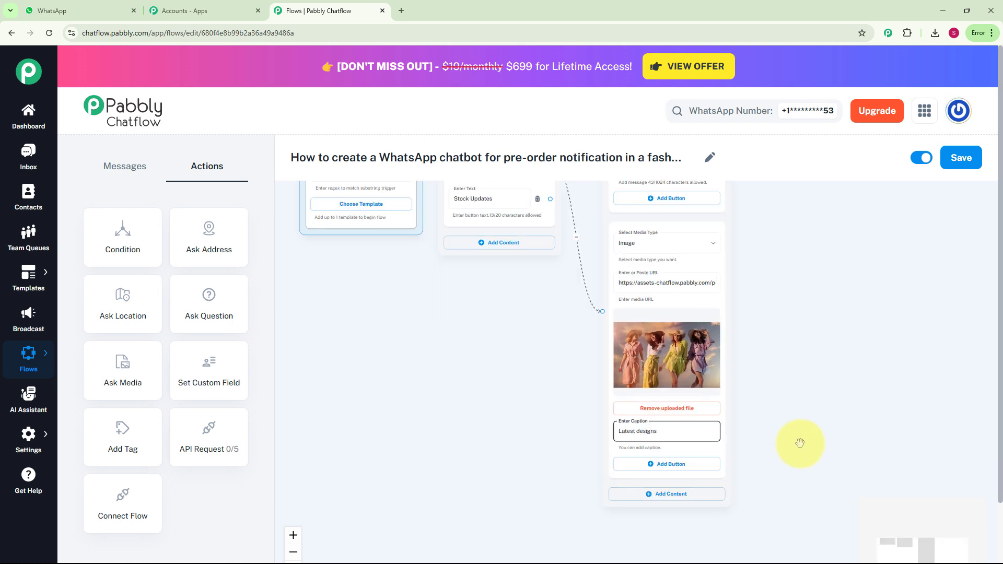
pyautogui.moveTo(800, 443); pyautogui.dragTo(748, 353)
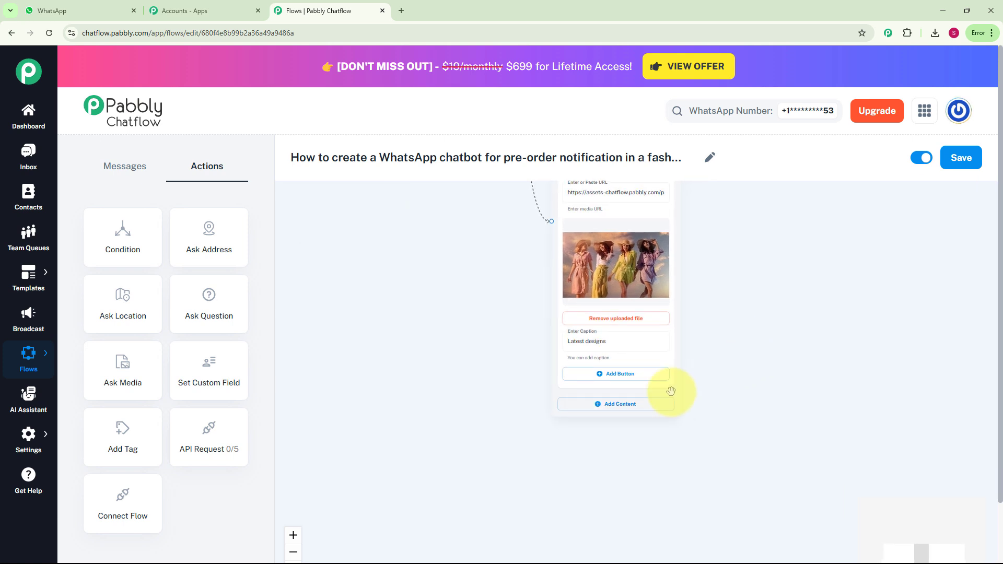
pyautogui.click(624, 375)
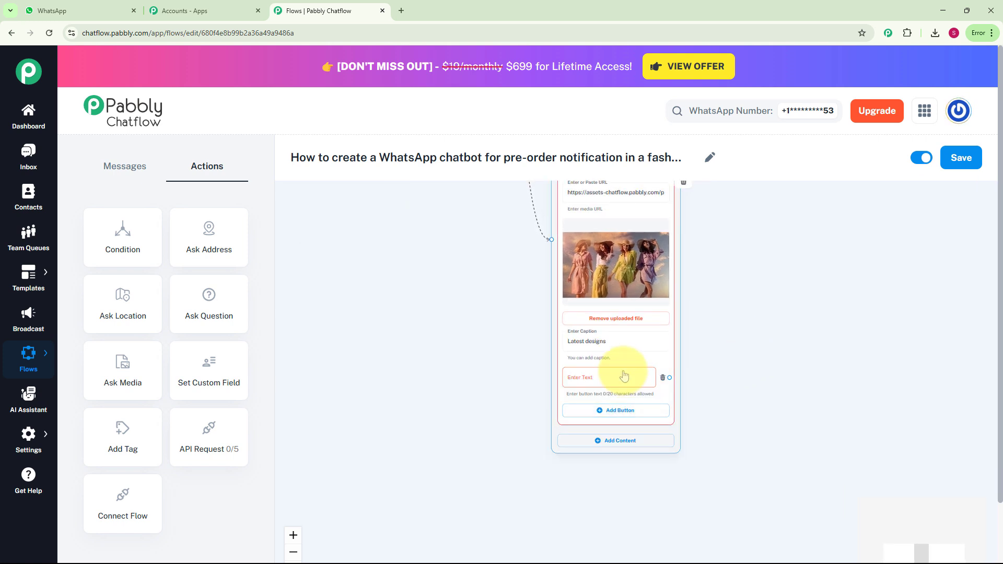
pyautogui.click(624, 375)
pyautogui.write('Join early bird list')
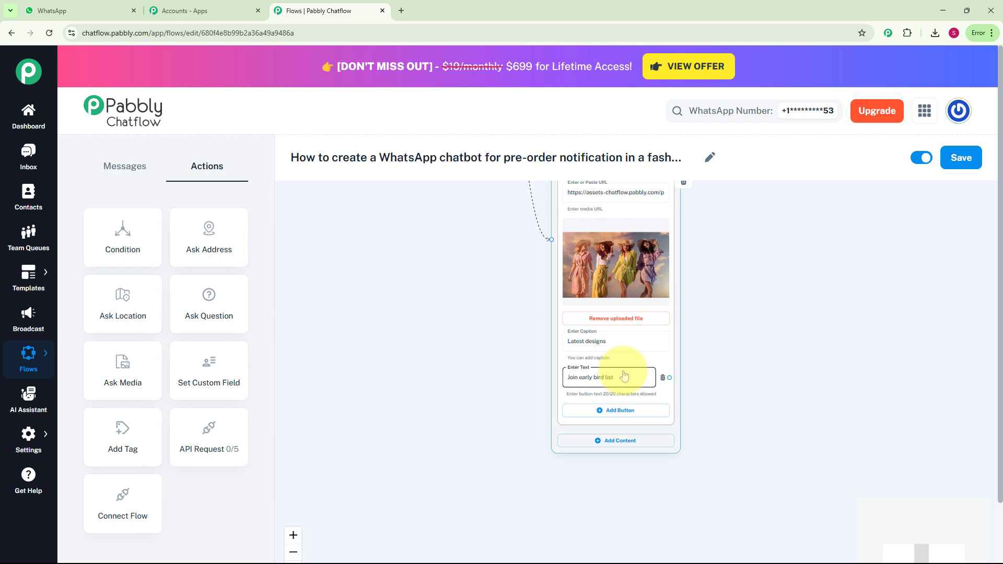
pyautogui.click(620, 410)
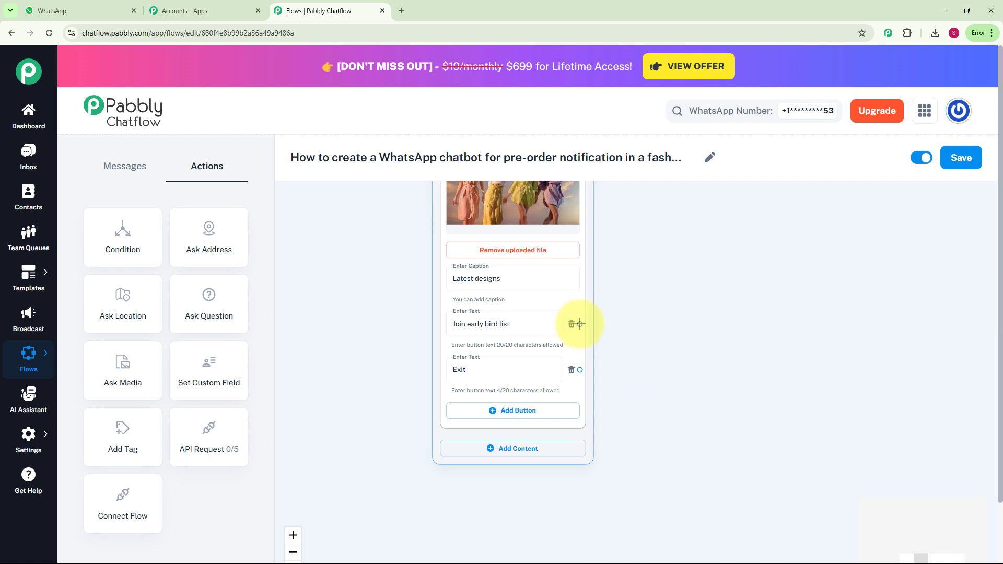
# Connect a new Text + Button message from the Join early bird list button, ending 'Tap below to join our early-bird list:'.
pyautogui.moveTo(579, 323); pyautogui.dragTo(673, 291)
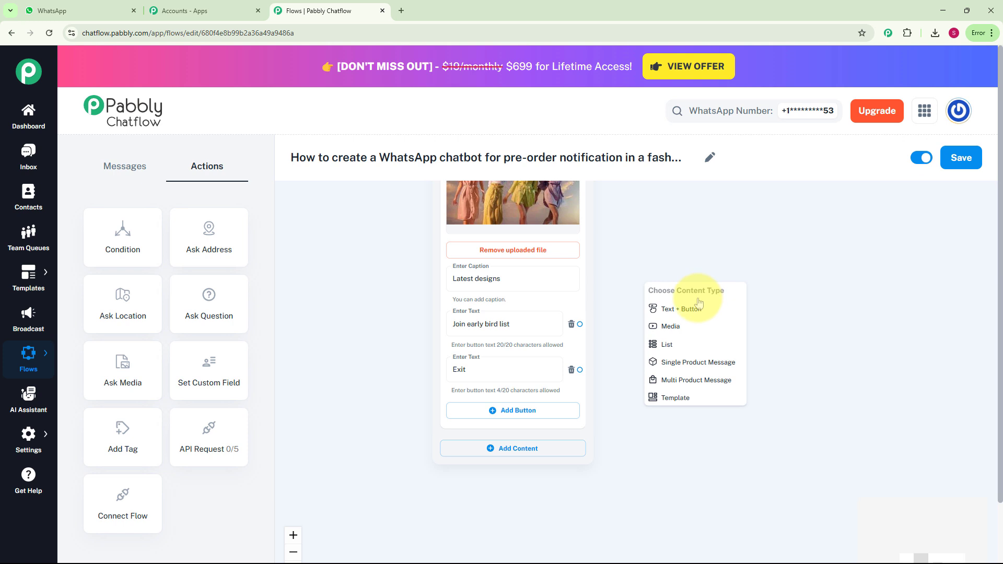
pyautogui.click(680, 309)
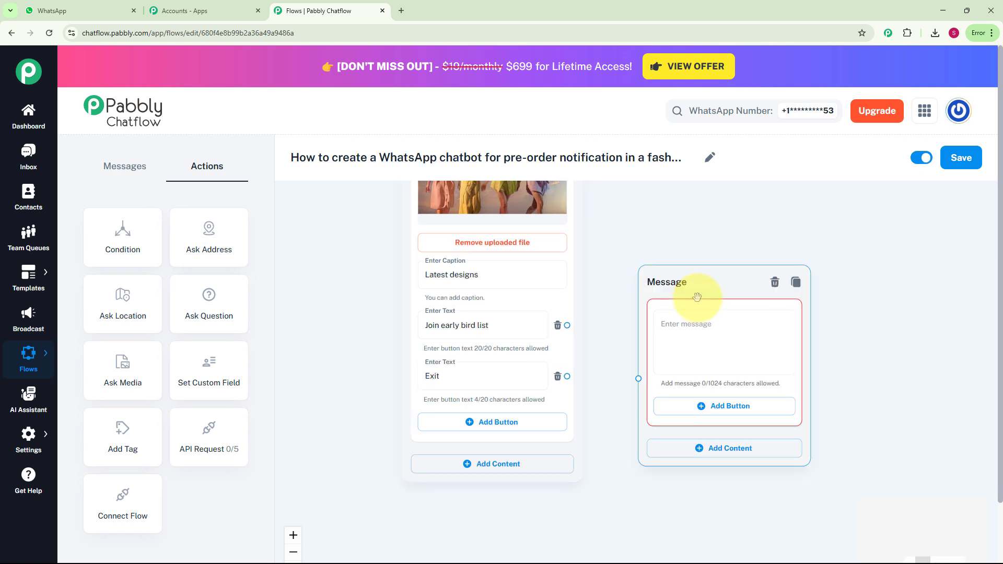
pyautogui.click(705, 313)
pyautogui.hotkey('ctrl', 'v')
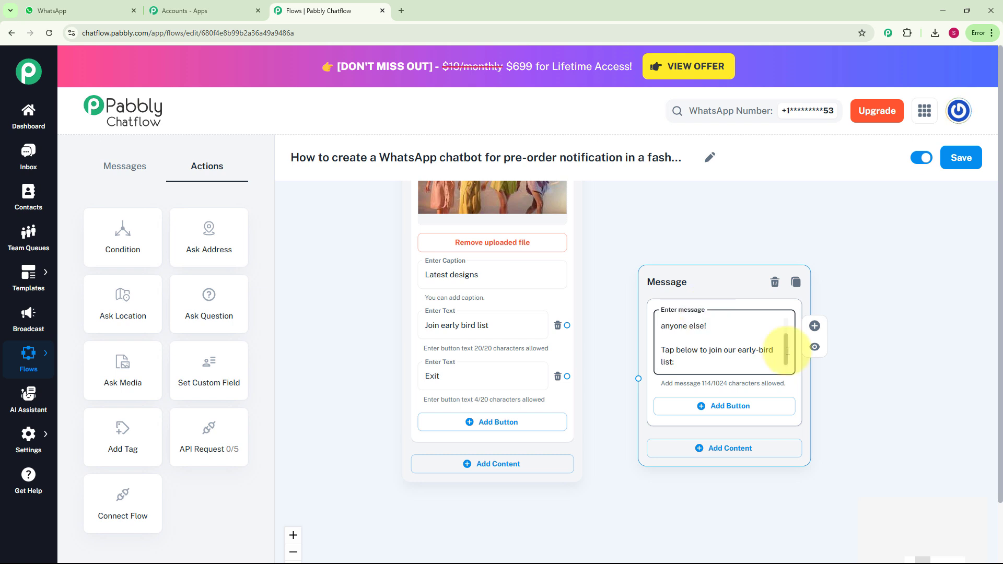
# Add the buttons 'Yes, notify me' and 'No, not now' to that message.
pyautogui.click(769, 411)
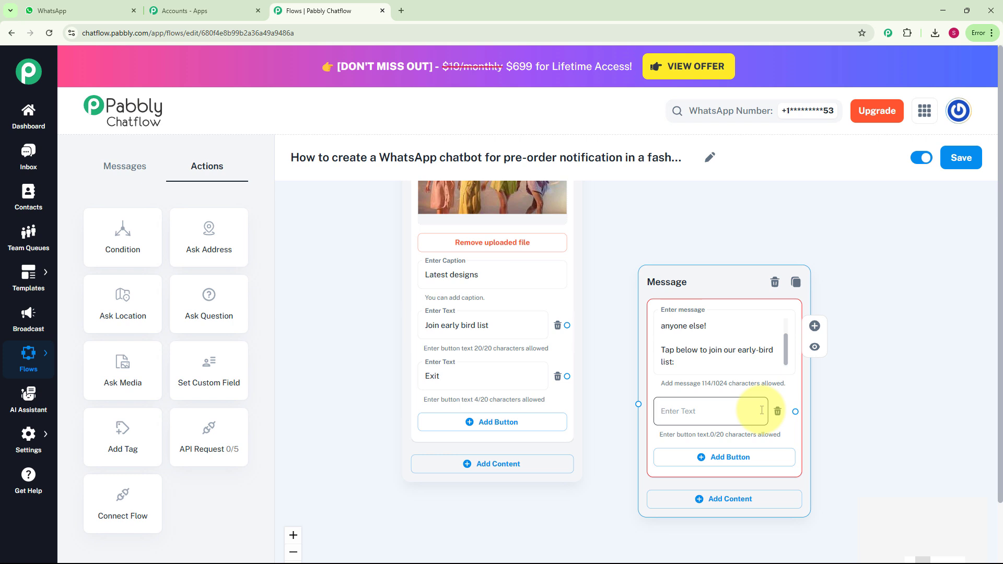
pyautogui.click(761, 410)
pyautogui.write('Yes, notify me')
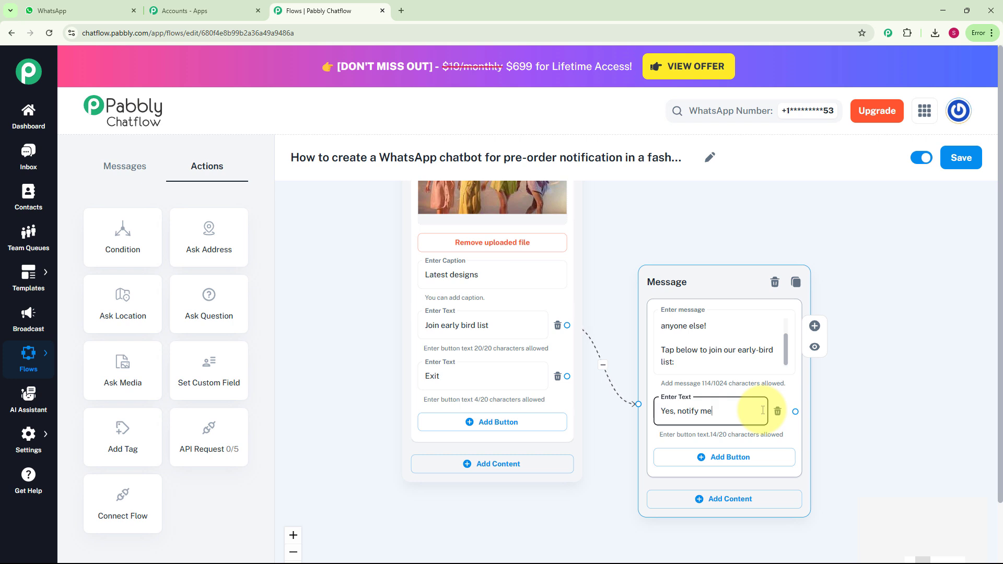
pyautogui.click(741, 464)
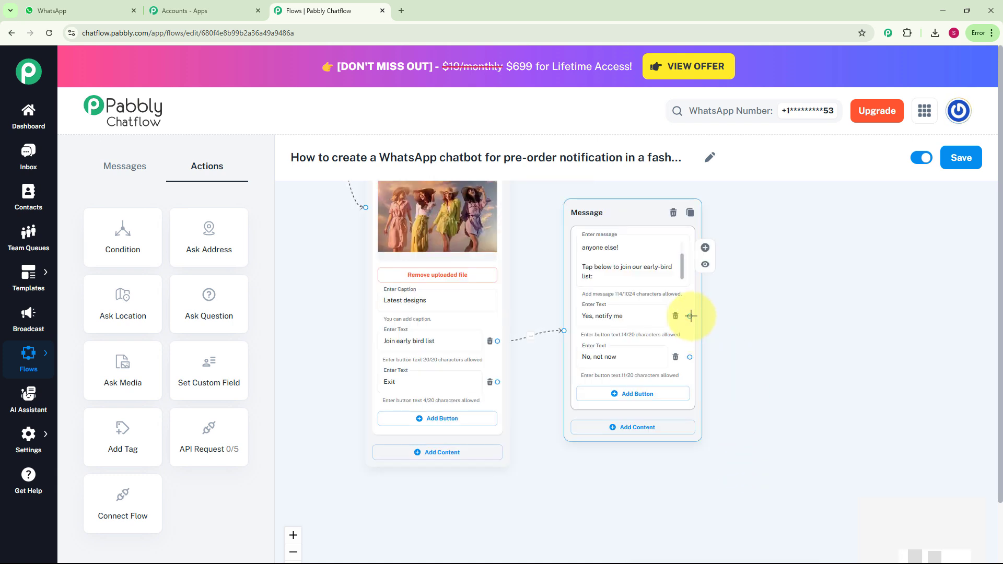
# Connect a new message from Yes, notify me: 'You're officially part of our fashion VIPs! We'll message you soon. Stay stunning!'.
pyautogui.moveTo(691, 316); pyautogui.dragTo(784, 287)
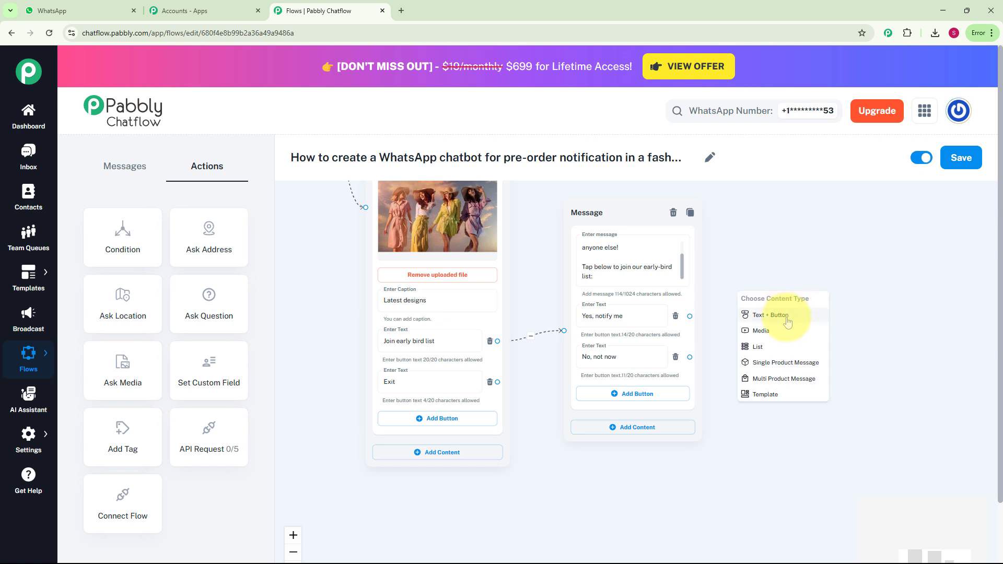
pyautogui.click(787, 315)
pyautogui.moveTo(787, 304); pyautogui.dragTo(785, 281)
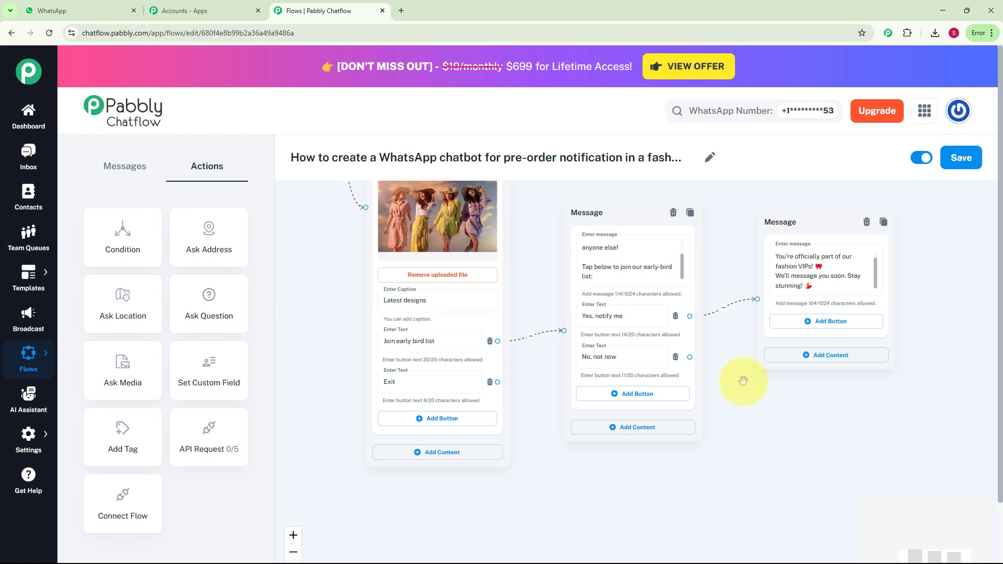
# Connect a new message from No, not now with the text 'Thank you for visiting.'.
pyautogui.moveTo(691, 357); pyautogui.dragTo(814, 391)
pyautogui.click(778, 438)
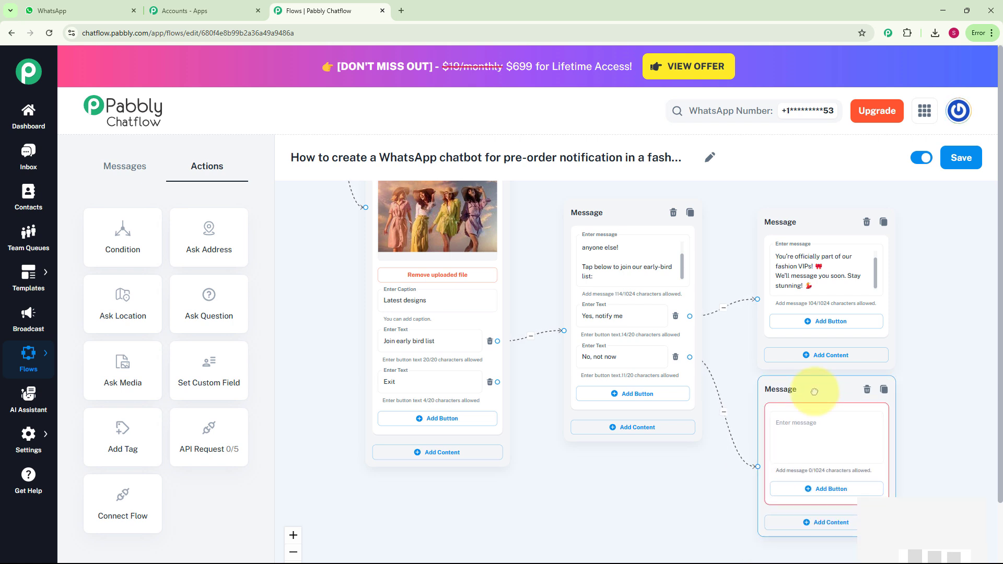
pyautogui.write('Thank you for visiting.')
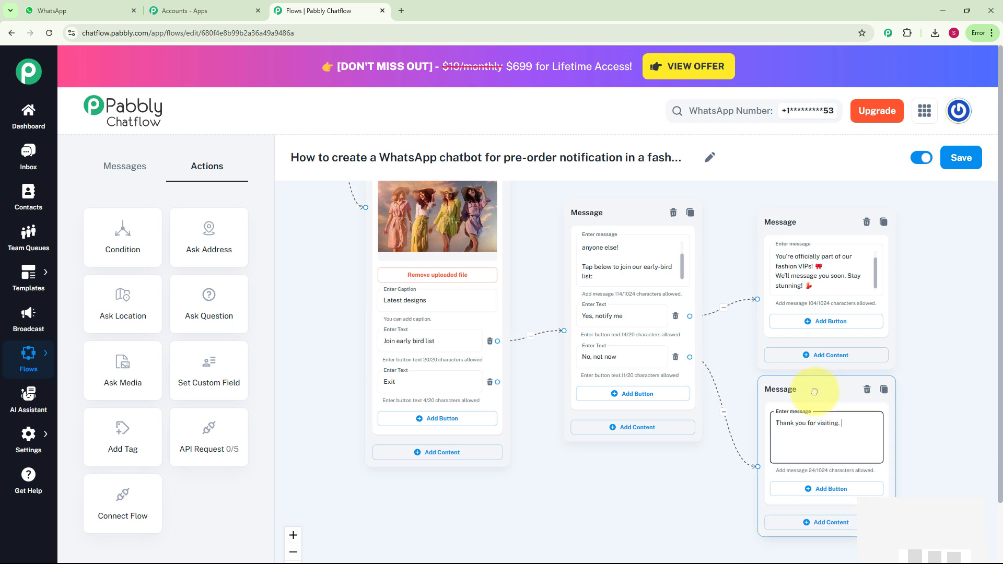
# Link the Exit button to the 'Thank you for visiting.' message.
pyautogui.click(532, 419)
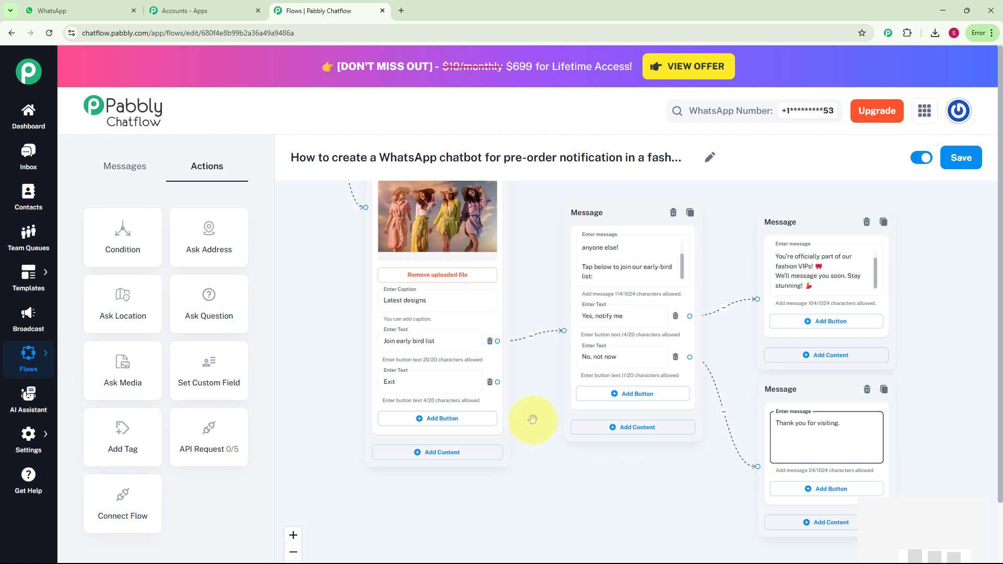
pyautogui.moveTo(497, 382); pyautogui.dragTo(758, 474)
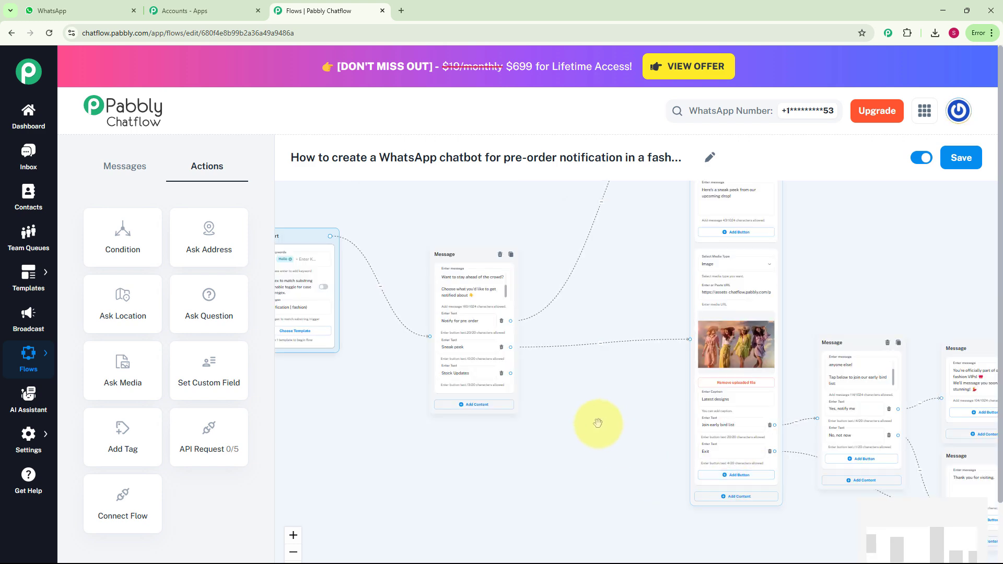
# Add an Ask Question node and connect the Stock Updates button to it.
pyautogui.scroll(2, 543, 386)
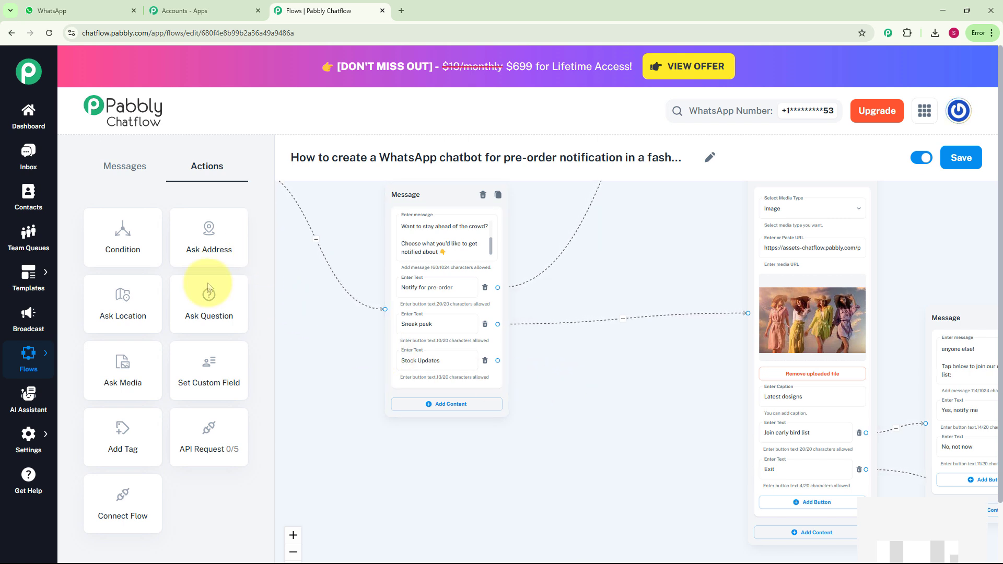
pyautogui.moveTo(207, 319); pyautogui.dragTo(554, 220)
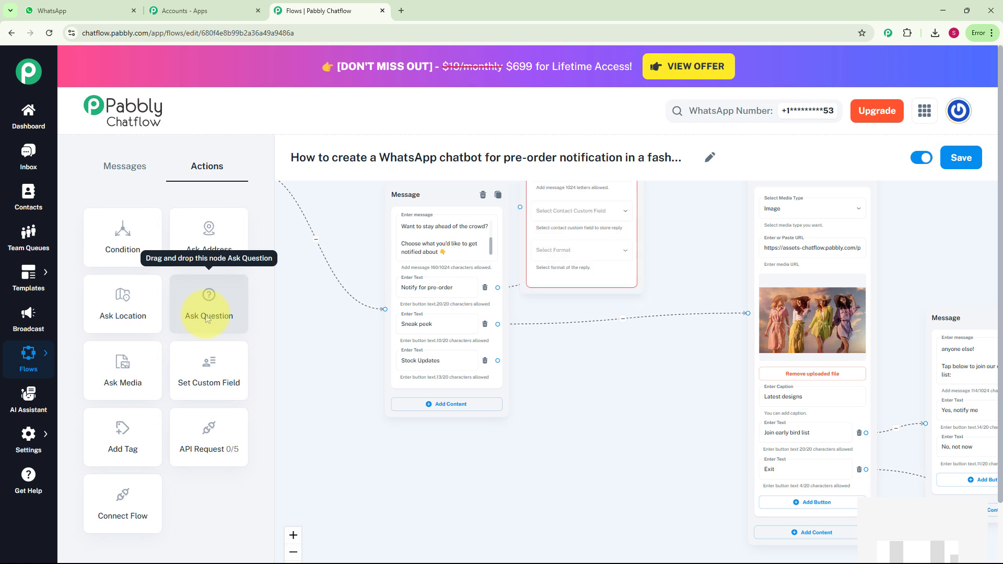
pyautogui.moveTo(599, 275); pyautogui.dragTo(629, 538)
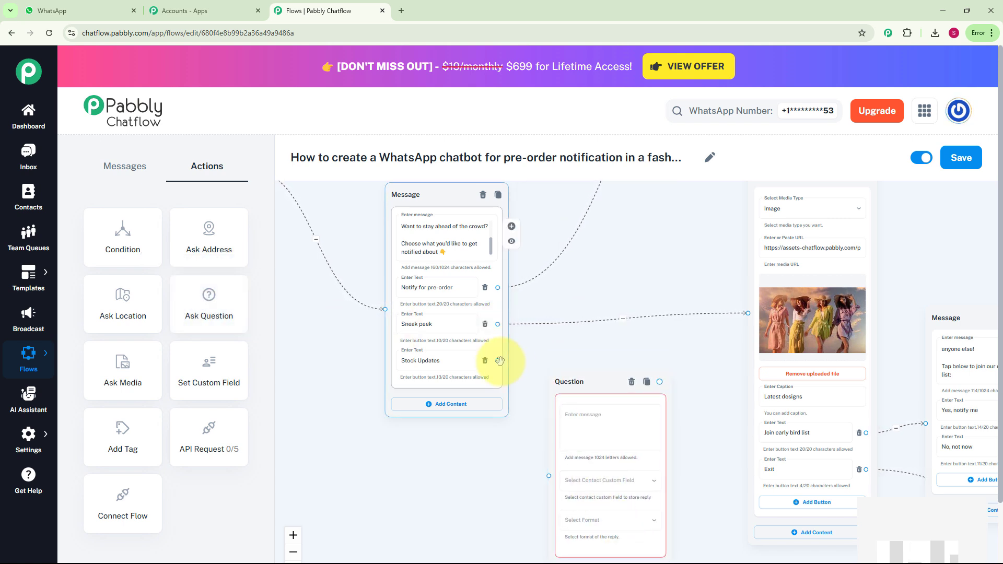
pyautogui.moveTo(508, 364); pyautogui.dragTo(531, 475)
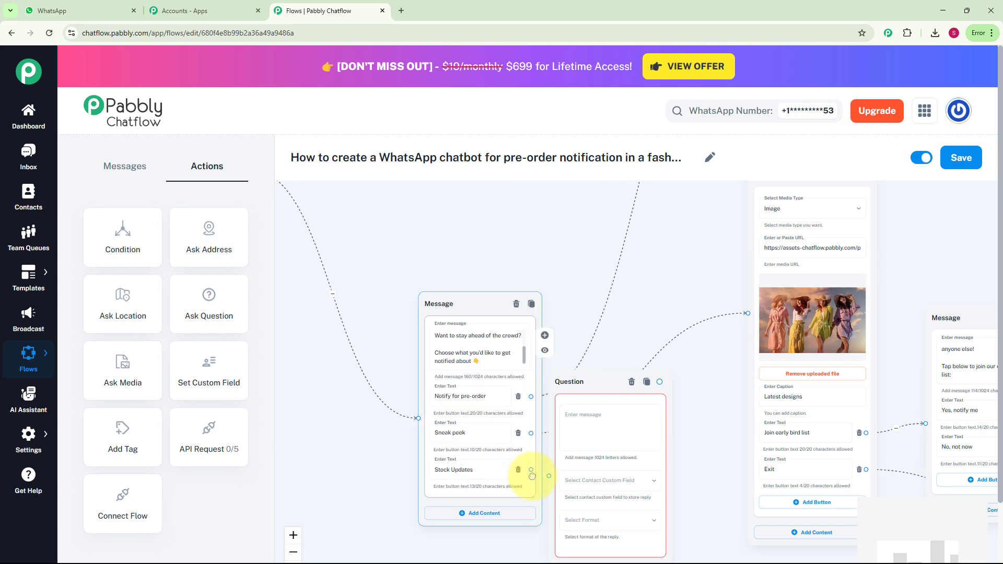
# Ask 'Quick question! What should we call you when we message you next?', storing the reply in Names with Text format.
pyautogui.moveTo(470, 300); pyautogui.dragTo(450, 222)
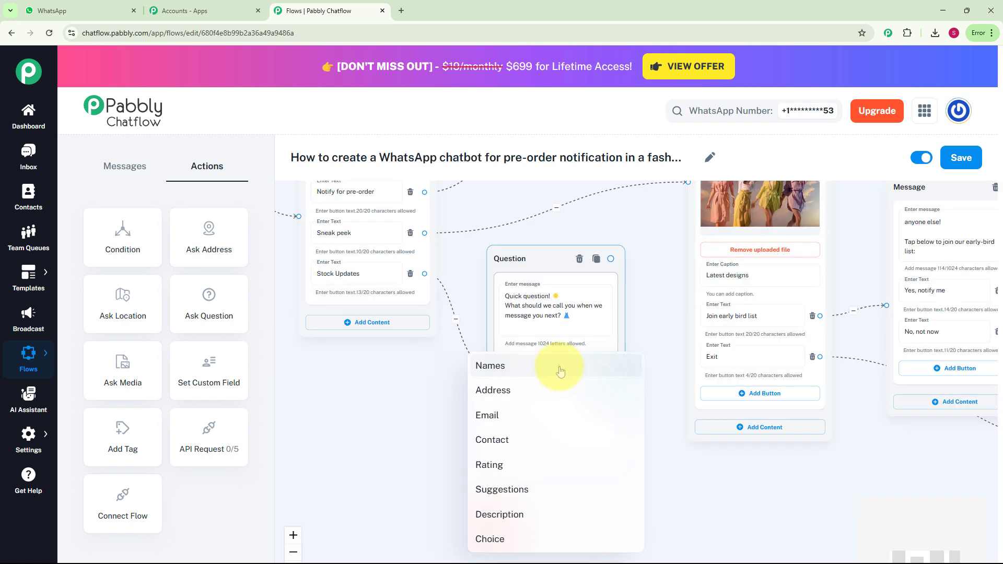
pyautogui.click(559, 364)
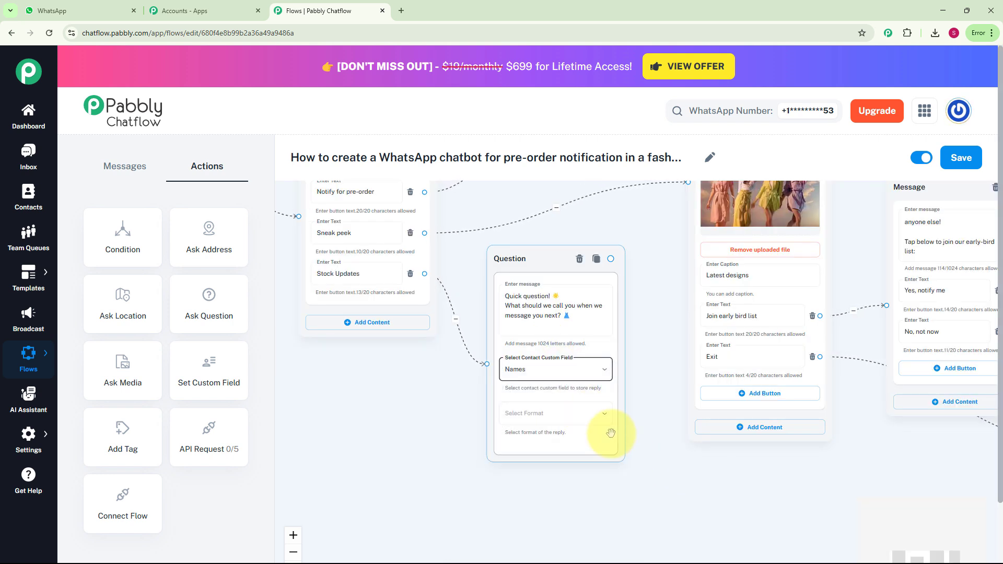
pyautogui.click(600, 413)
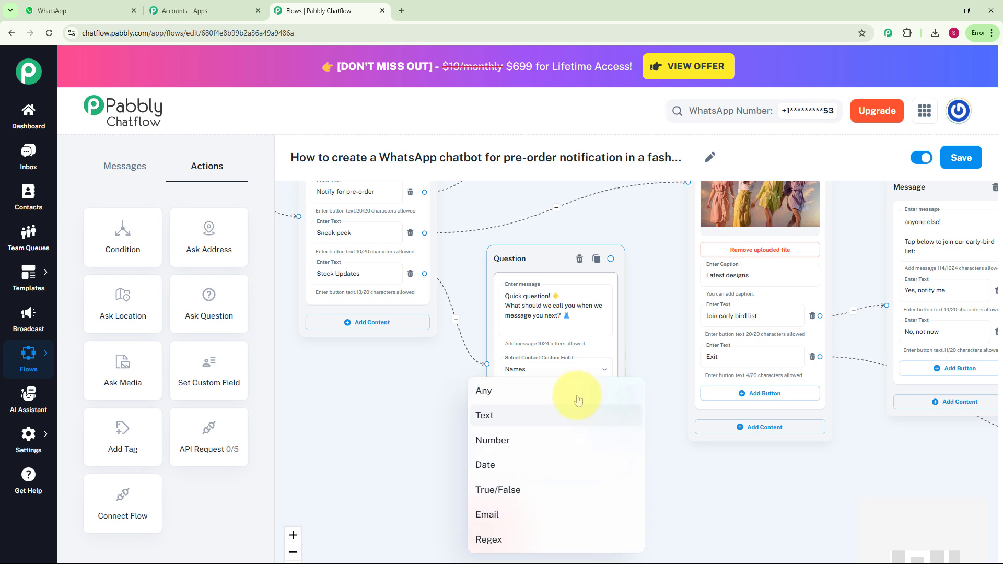
pyautogui.click(578, 416)
pyautogui.scroll(-2, 627, 402)
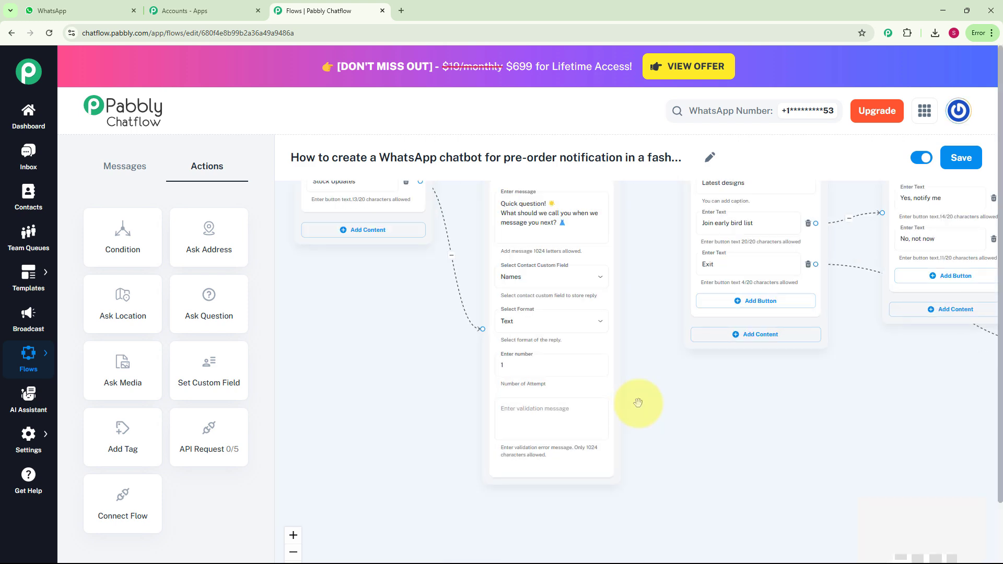
pyautogui.click(564, 375)
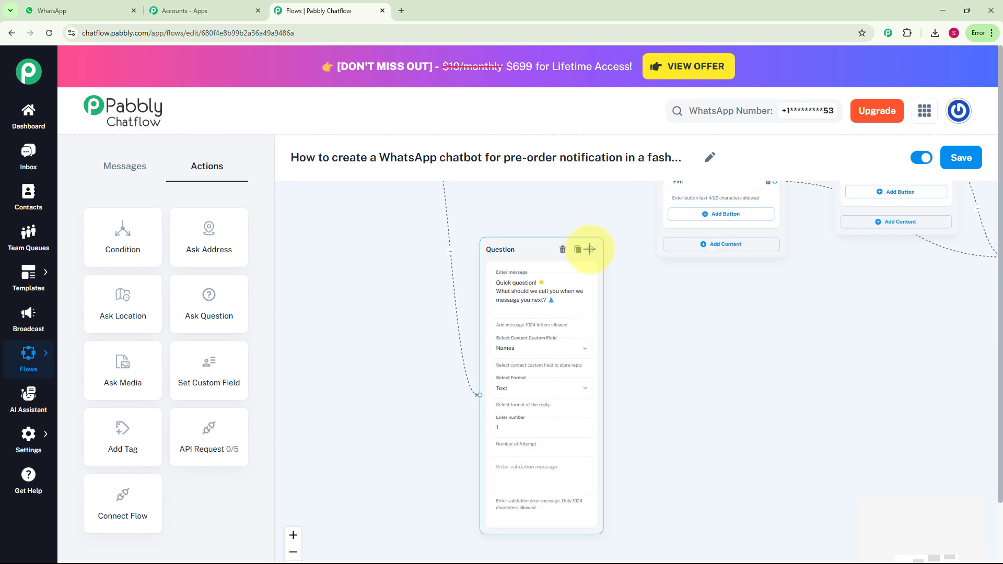
# Connect a new text message from the Question node and paste the 'You're now officially part of our VIP Fashion Community' reply.
pyautogui.moveTo(590, 249); pyautogui.dragTo(706, 363)
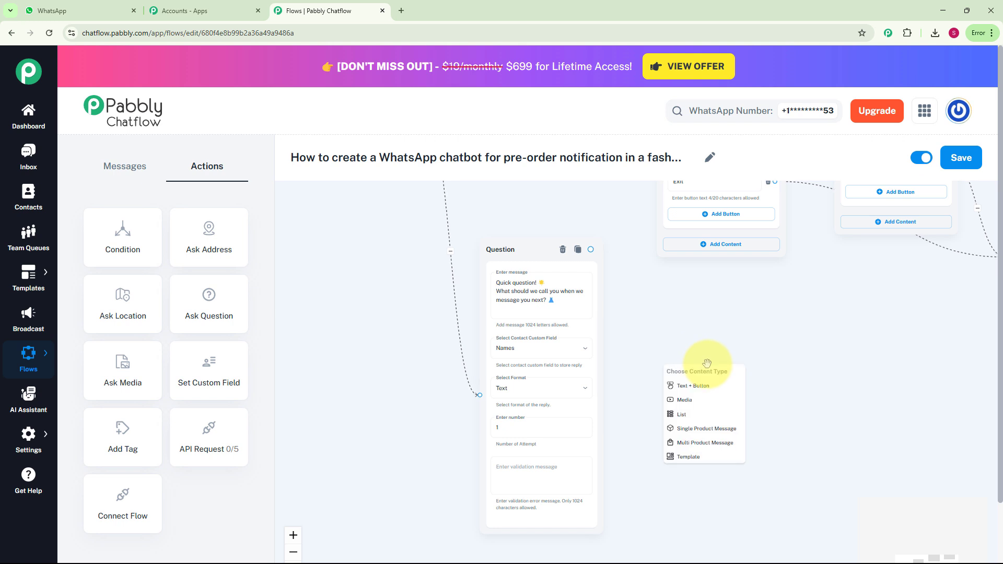
pyautogui.scroll(2, 709, 393)
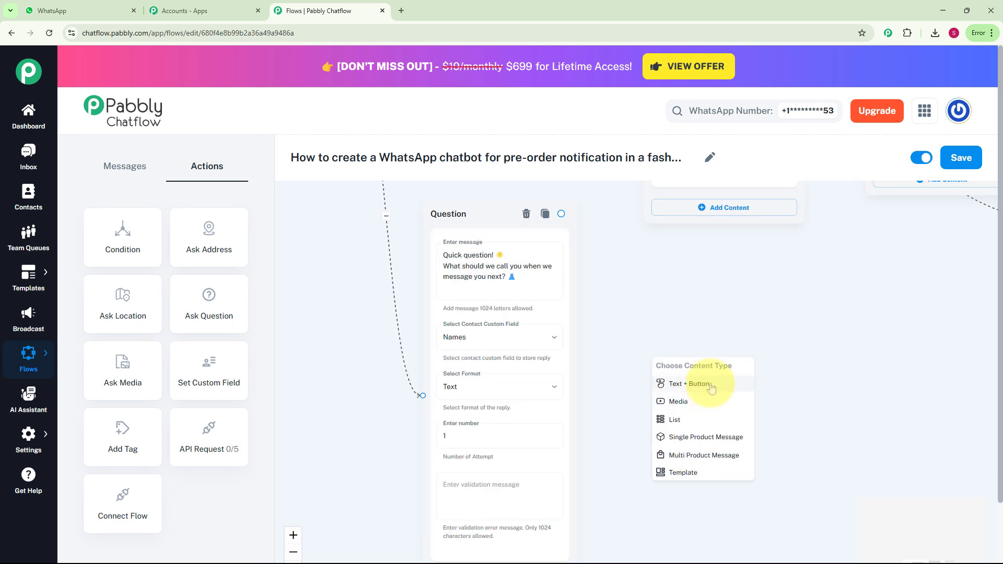
pyautogui.click(711, 387)
pyautogui.hotkey('ctrl', 'v')
pyautogui.scroll(2, 790, 360)
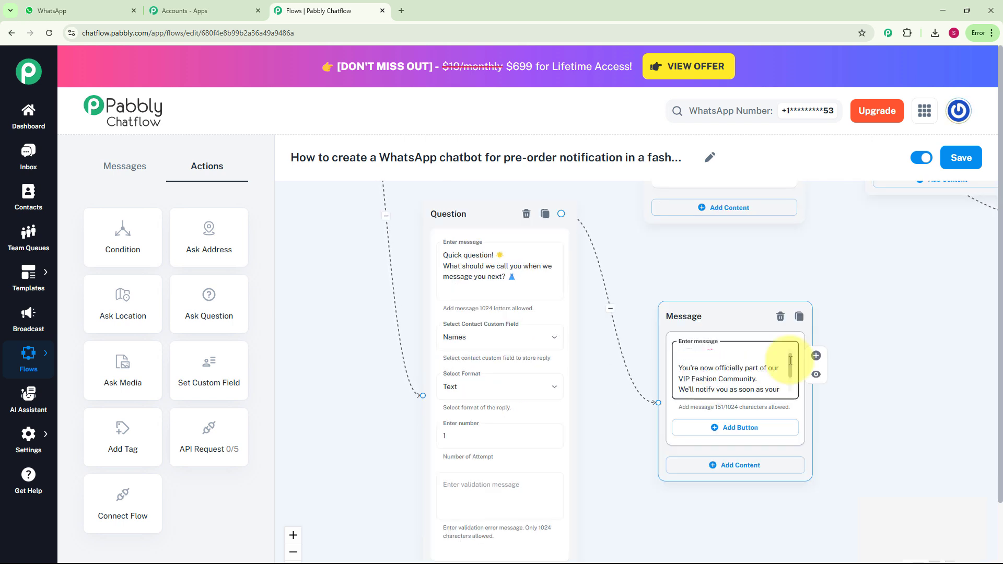
pyautogui.moveTo(791, 360); pyautogui.dragTo(792, 380)
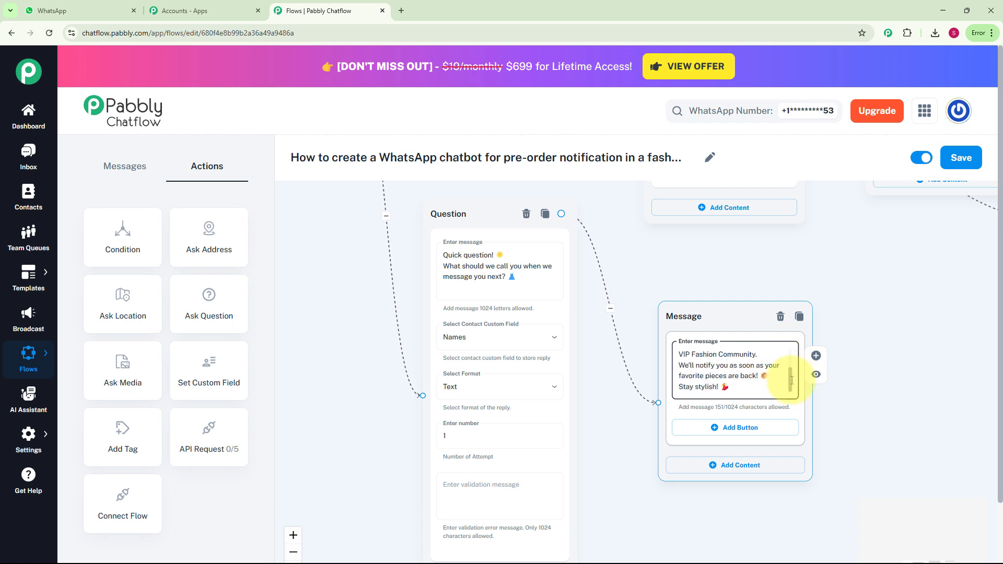
# Save the flow.
pyautogui.scroll(-7, 791, 380)
pyautogui.scroll(4, 755, 228)
pyautogui.moveTo(754, 229); pyautogui.dragTo(694, 405)
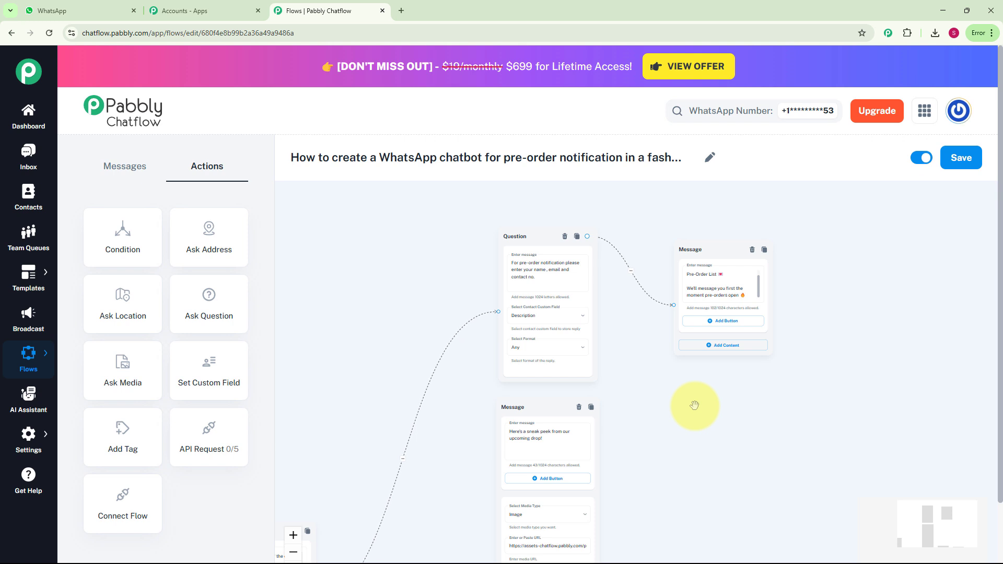
pyautogui.click(974, 158)
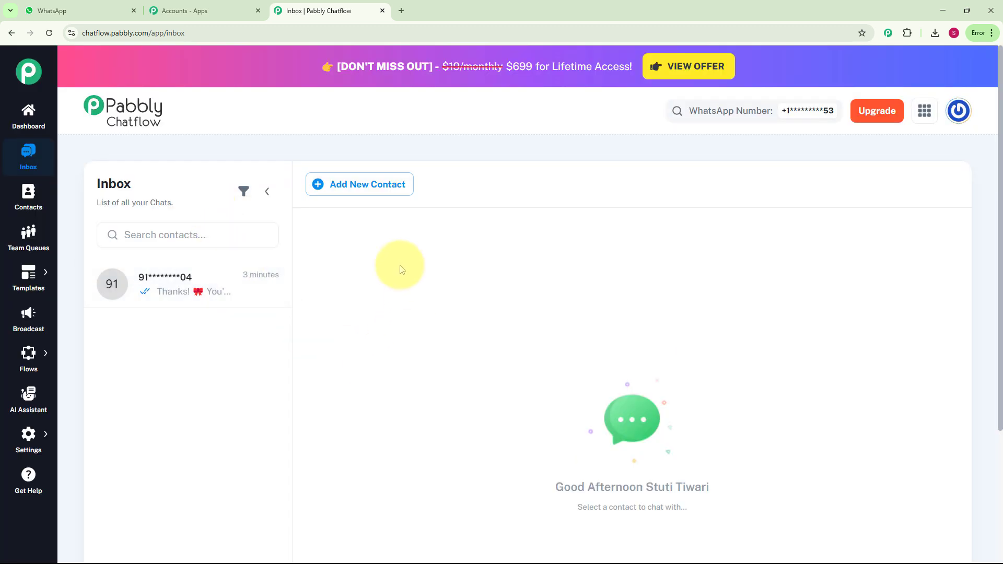
# Open the test contact's chat in the Inbox and read through the pre-order conversation.
pyautogui.click(206, 281)
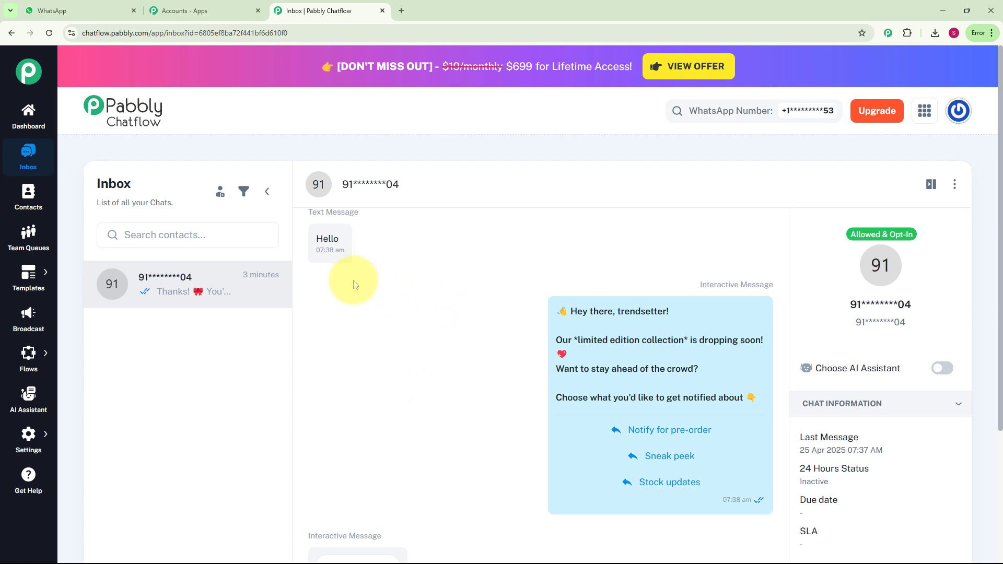
pyautogui.moveTo(493, 414)
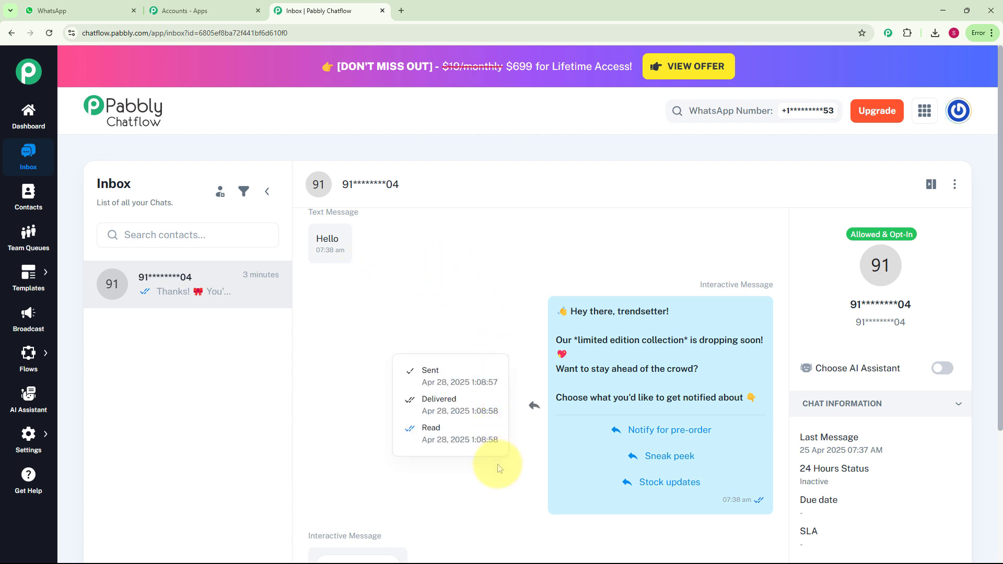
pyautogui.scroll(5, 513, 508)
pyautogui.scroll(-10, 517, 507)
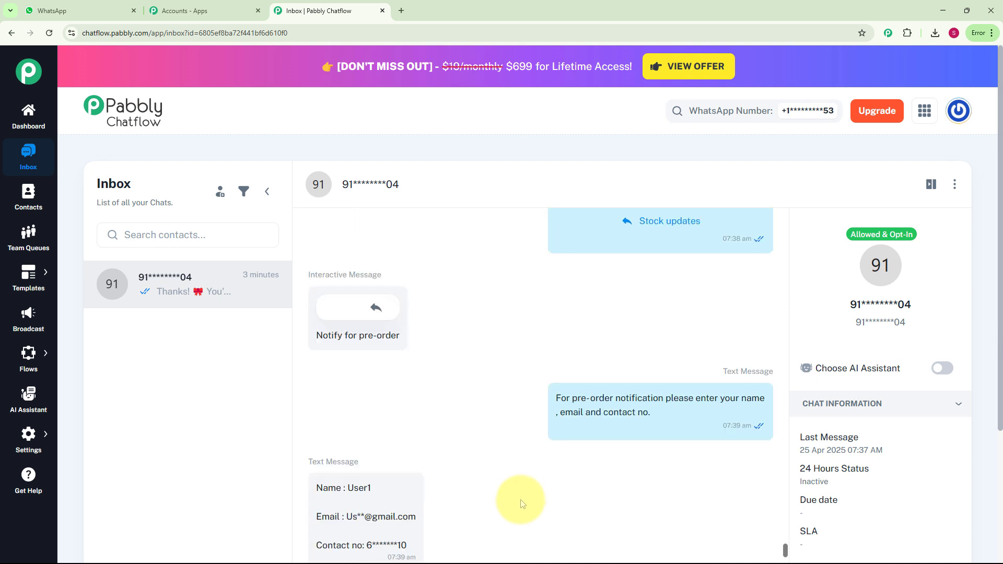
pyautogui.scroll(-5, 520, 502)
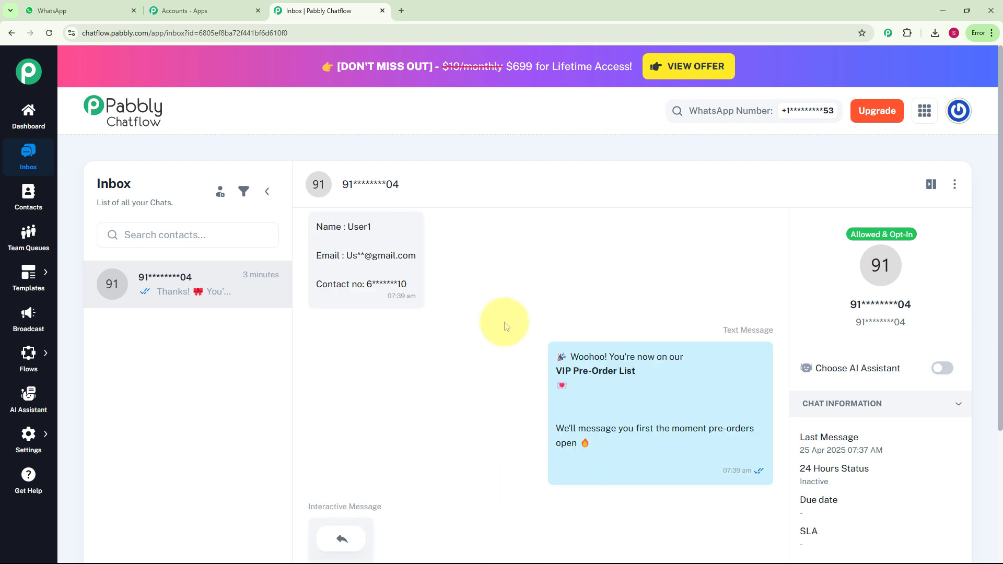